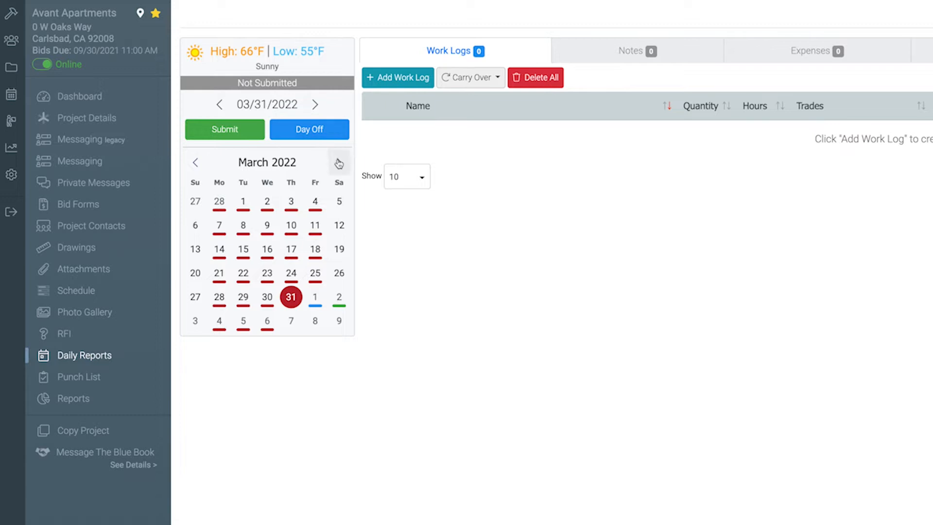
# Step: Show April 2022 in the calendar, view the April 1 report, and open the daily report for April 7
pyautogui.click(339, 163)
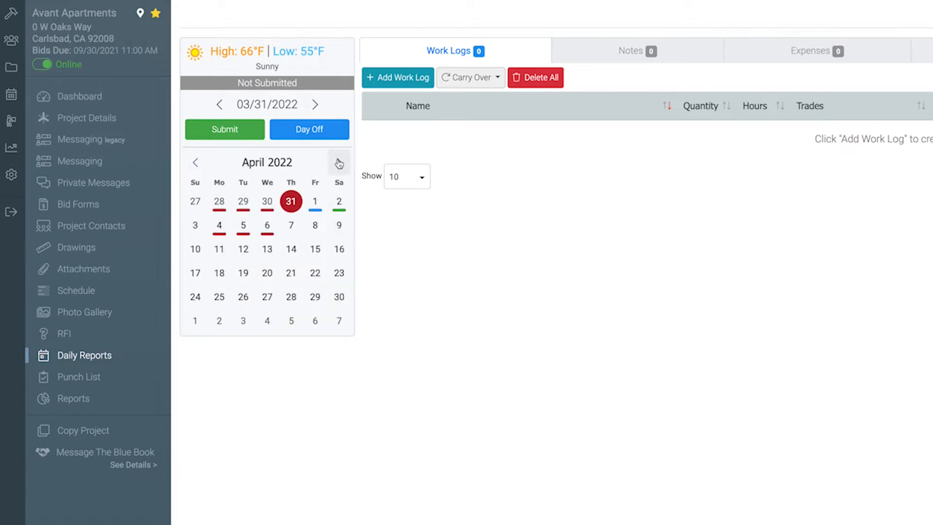
pyautogui.click(317, 202)
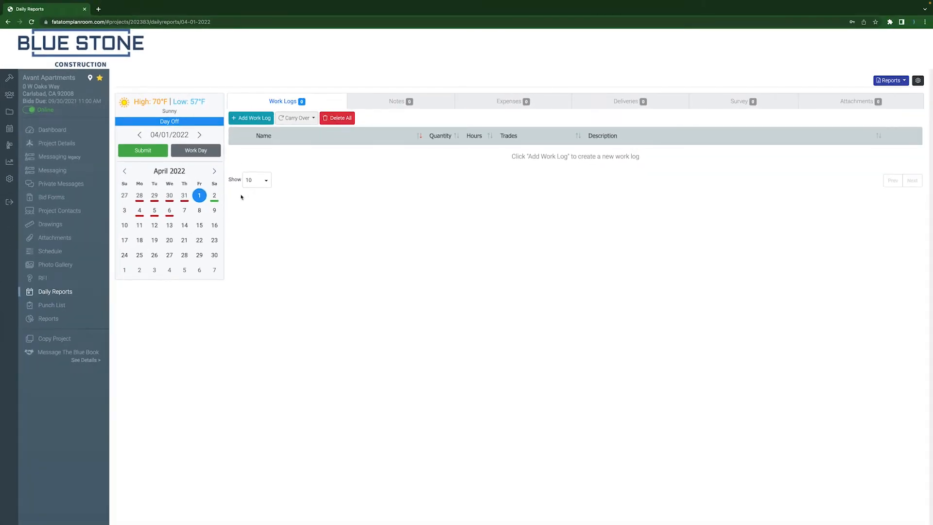
pyautogui.click(185, 211)
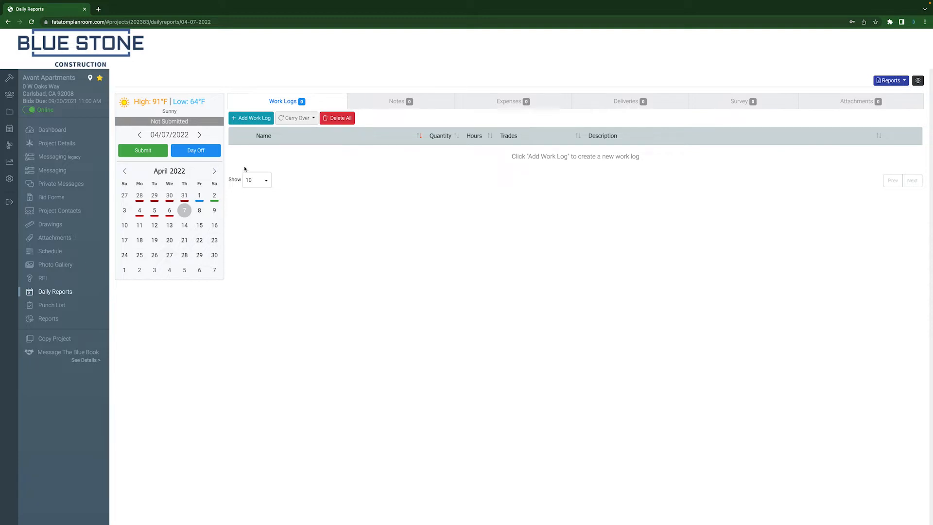
# Step: Create a new work log with the worker's full name, 5 hours and 1 hour of overtime
pyautogui.click(252, 119)
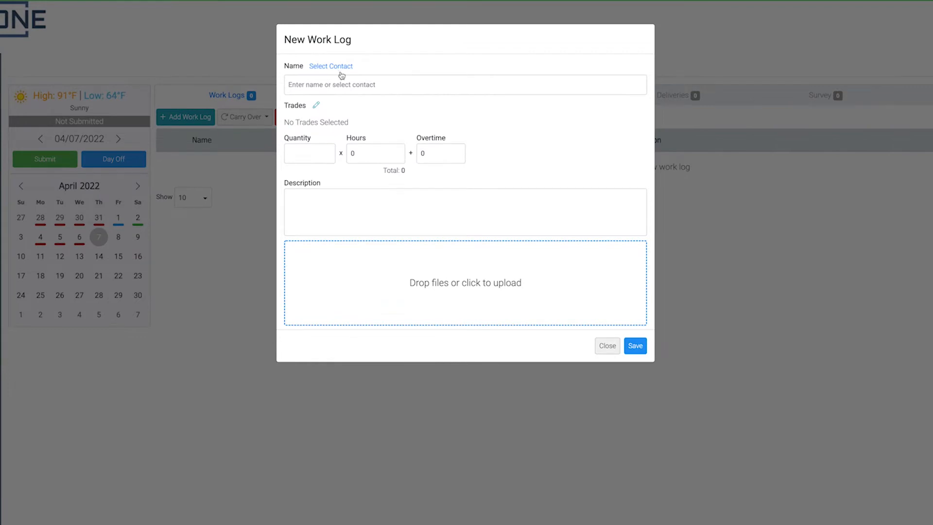
pyautogui.click(385, 81)
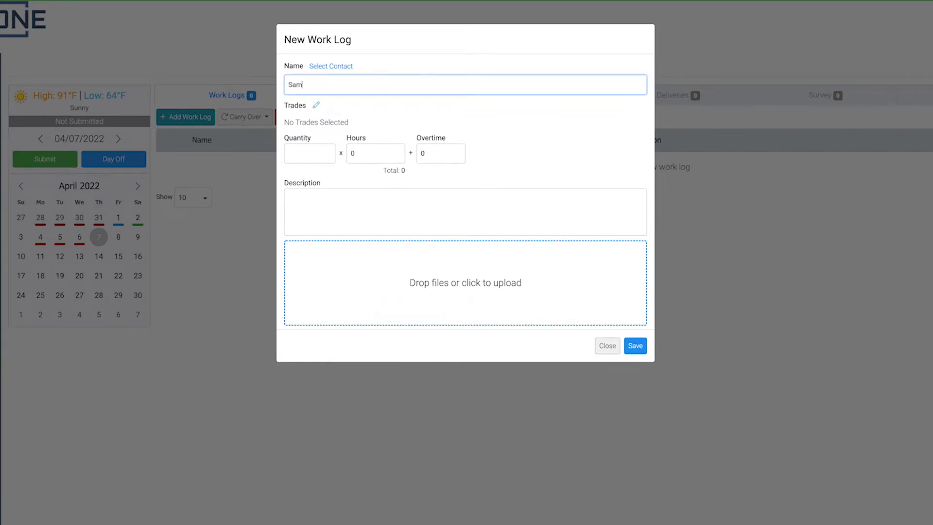
pyautogui.click(392, 149)
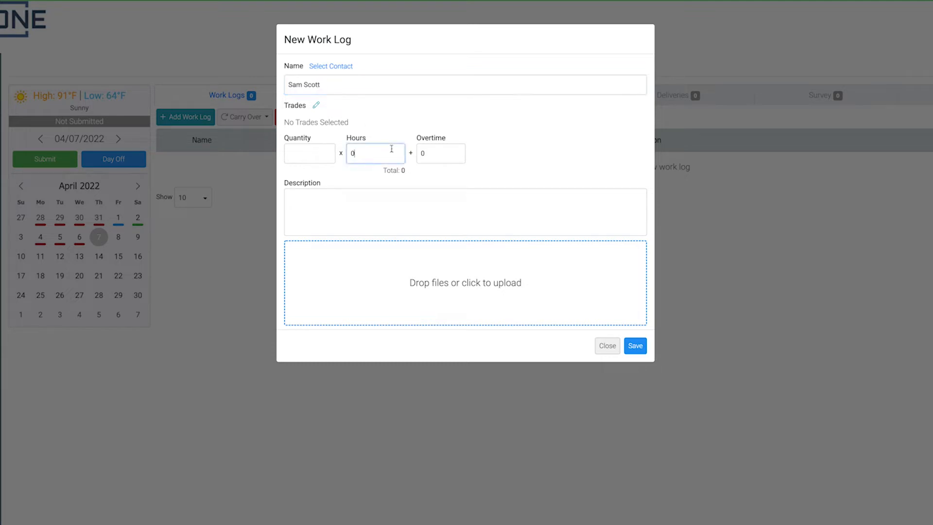
pyautogui.write('5')
pyautogui.click(440, 153)
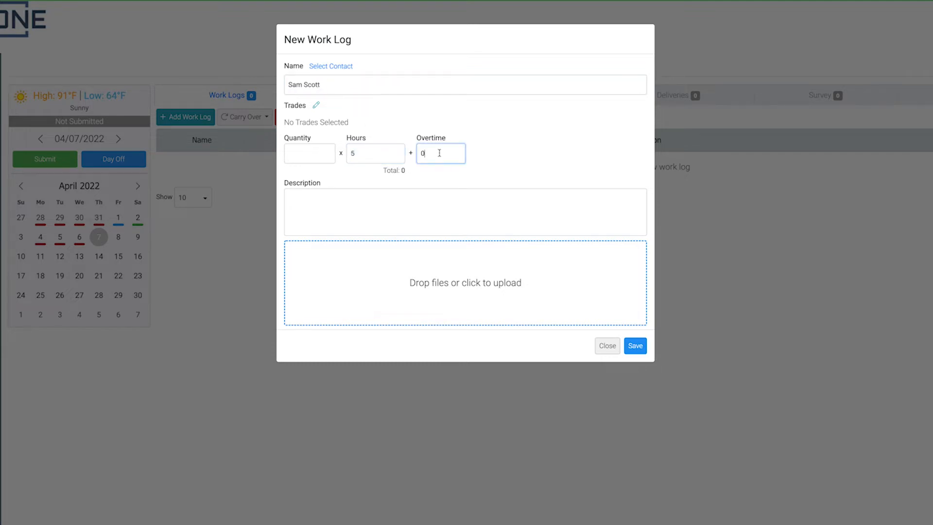
pyautogui.write('1')
# Step: Describe the work log as "Floor installation was completed today." and save it
pyautogui.click(402, 191)
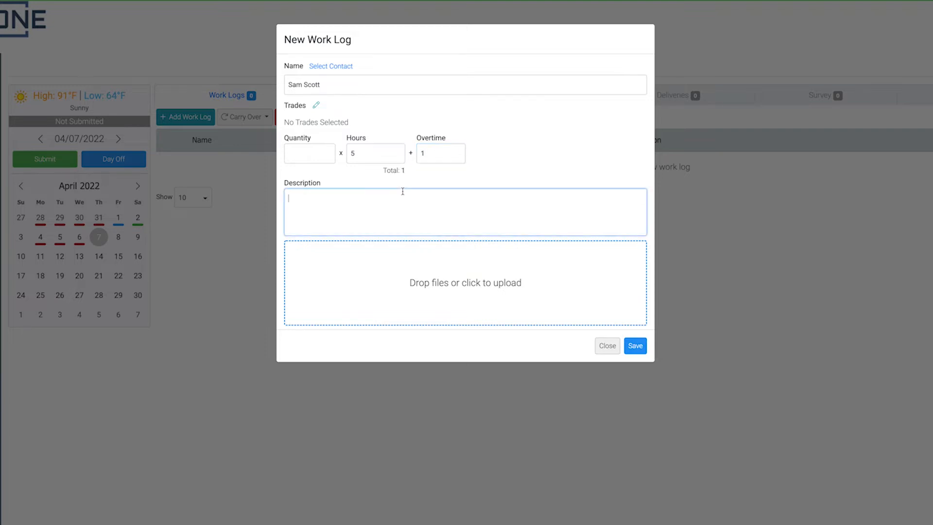
pyautogui.write('Floor installation was completed today.')
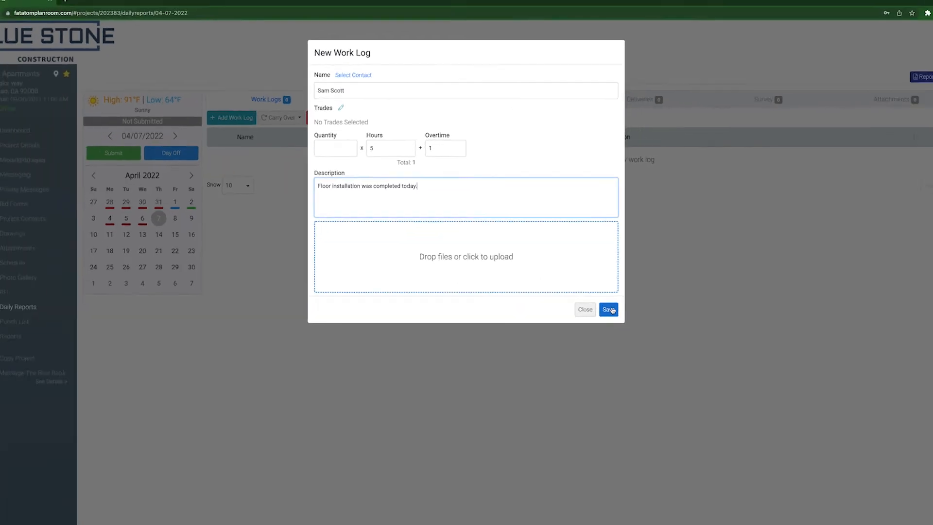
pyautogui.click(608, 309)
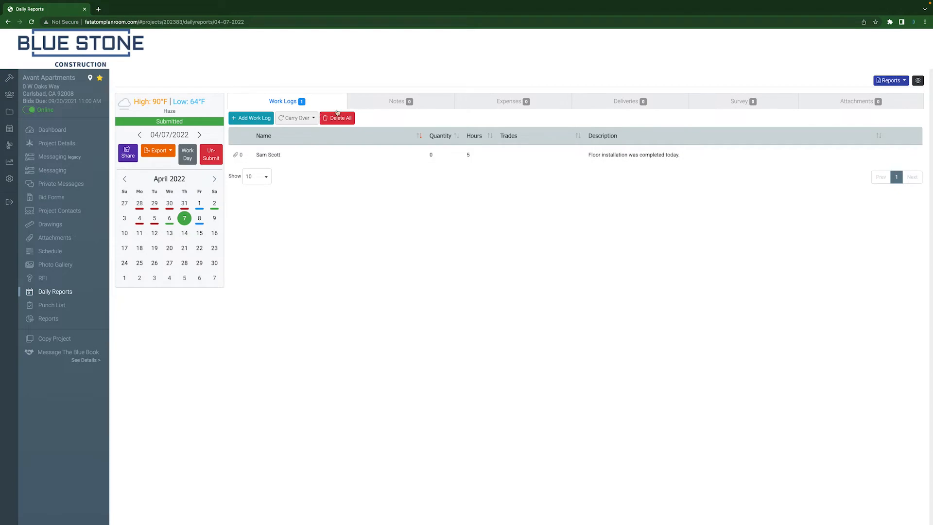
# Step: Add and save a General Notes note reading "We're ahead of project schedule!" in the daily report
pyautogui.click(392, 103)
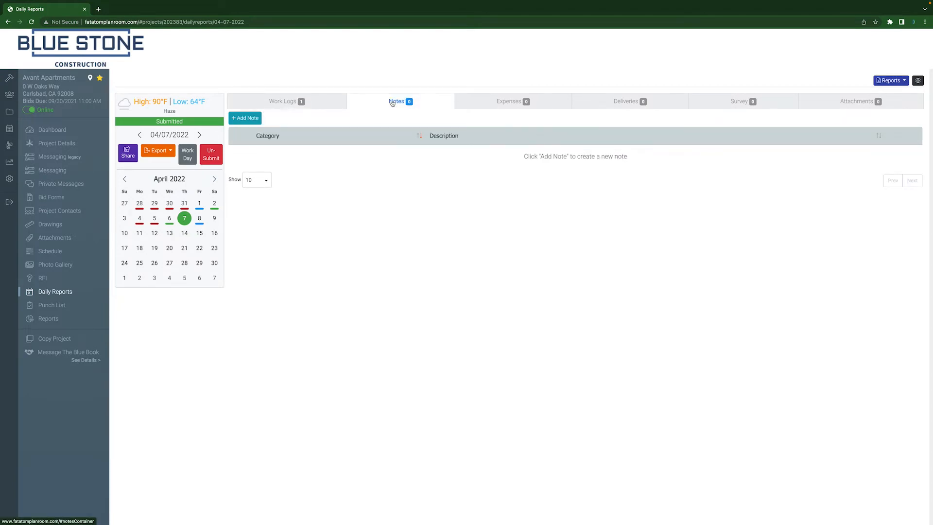
pyautogui.click(245, 118)
pyautogui.click(322, 96)
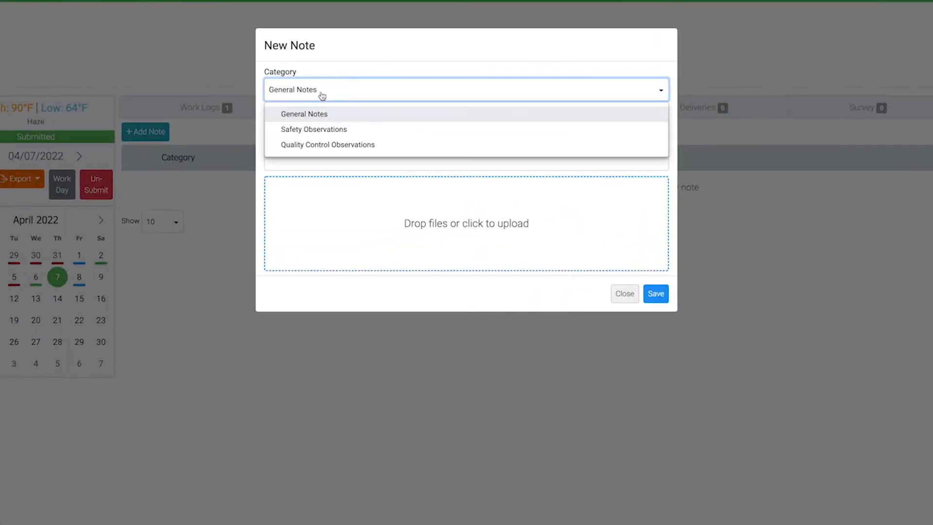
pyautogui.click(346, 118)
pyautogui.click(330, 140)
pyautogui.write("We're ahead of project schedule!")
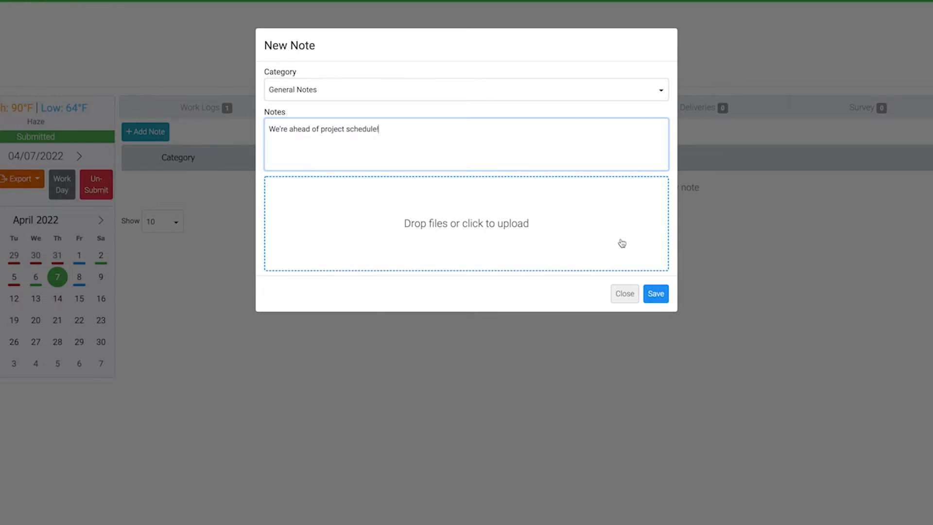
pyautogui.click(656, 294)
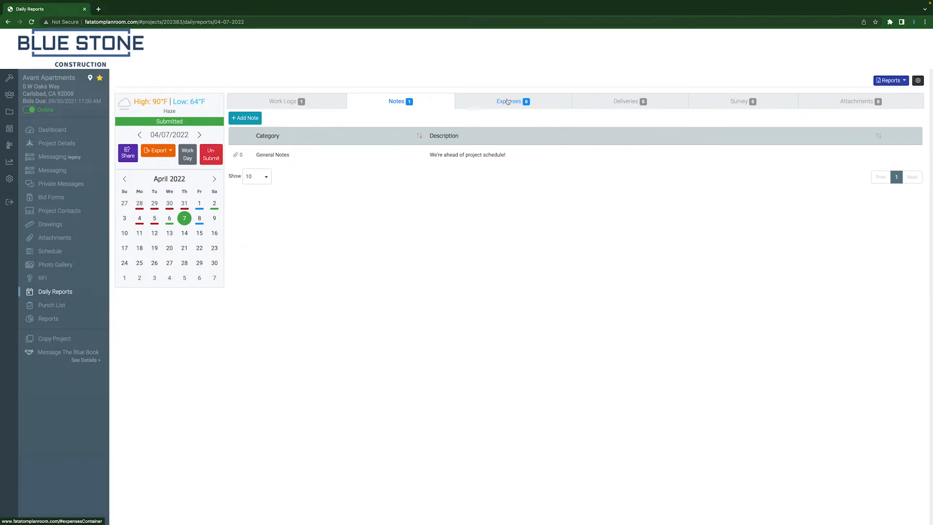
# Step: Create a new expense described as "Extra Trim Paint" with a cost of $42.34 and Cash as payment method
pyautogui.click(508, 101)
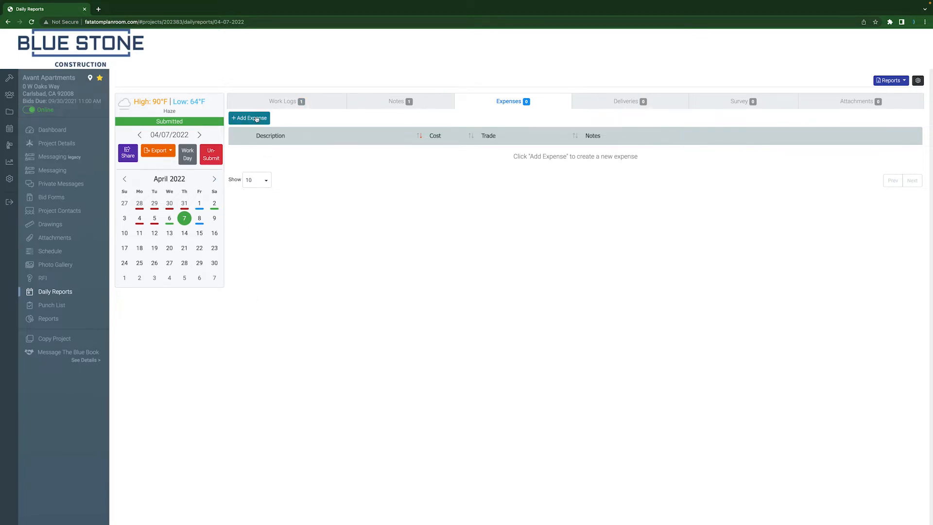
pyautogui.click(198, 92)
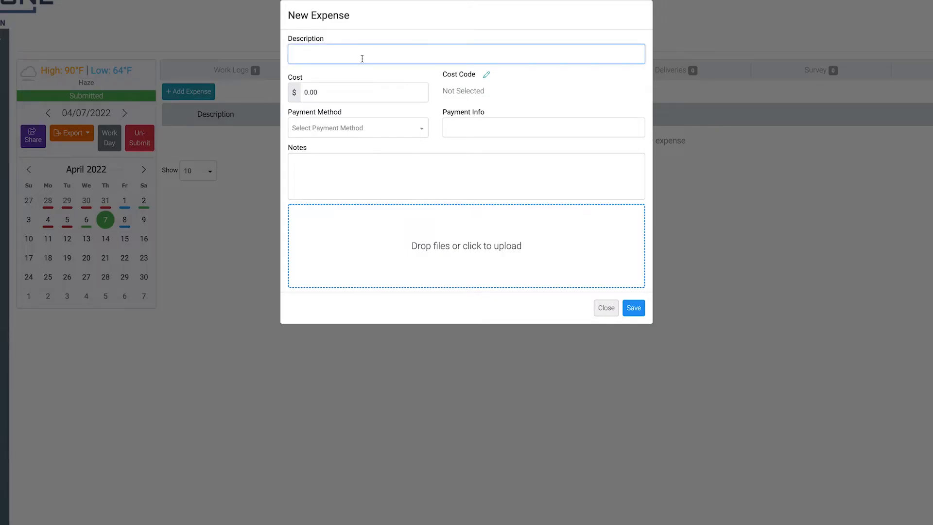
pyautogui.write('Extra Trim Paint')
pyautogui.click(319, 92)
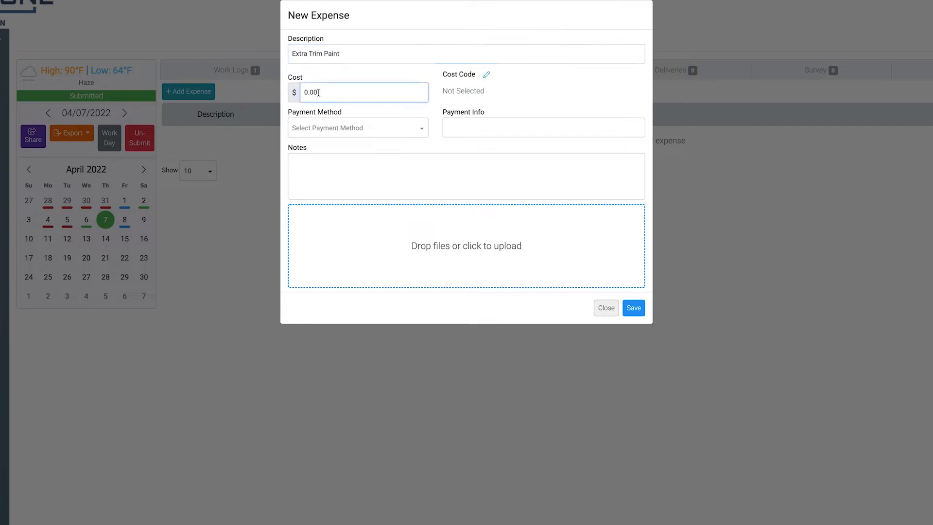
pyautogui.click(304, 88)
pyautogui.write('42.34')
pyautogui.click(346, 134)
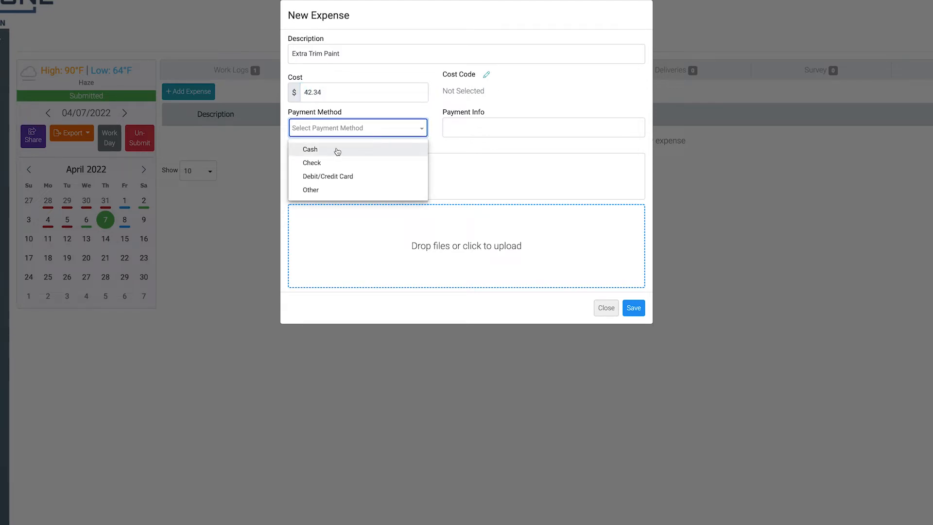
pyautogui.click(337, 151)
# Step: Add the expense note "We ran out of paint for the kitchen trim today - please let me know if you have any questions." and save
pyautogui.click(323, 164)
pyautogui.write('We rain')
pyautogui.press('BackSpace')
pyautogui.press('BackSpace')
pyautogui.press('BackSpace')
pyautogui.press('BackSpace')
pyautogui.press('BackSpace')
pyautogui.press('BackSpace')
pyautogui.write('e ran out of paint for the kitchen trim today -')
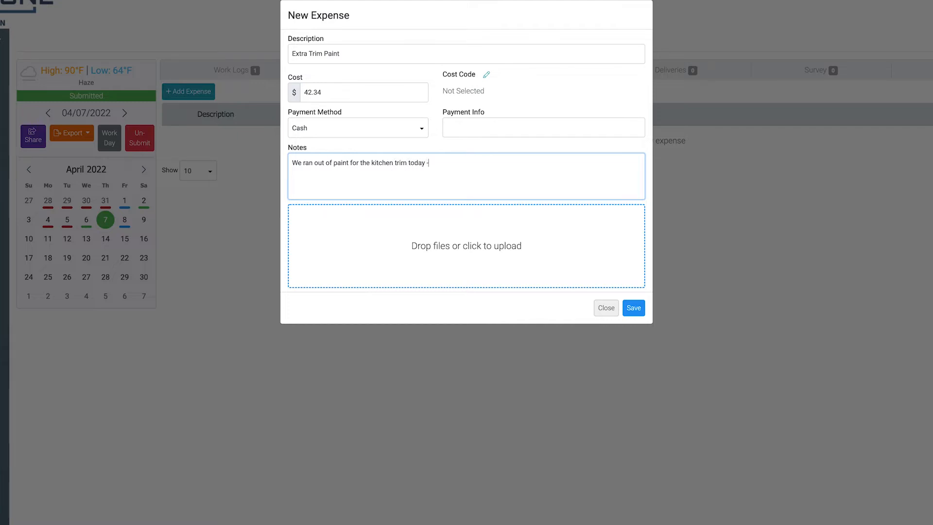
pyautogui.write(' please let me know if you have any questions.')
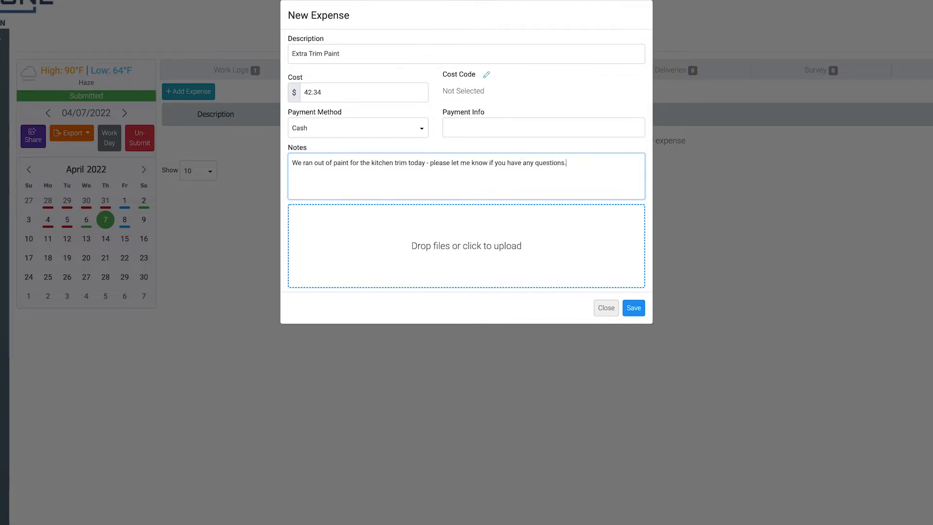
pyautogui.click(634, 307)
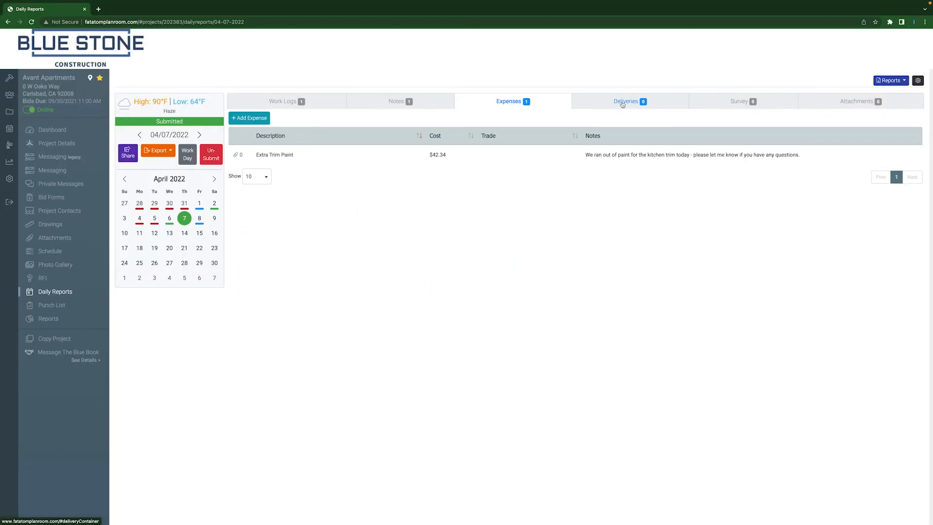
# Step: Create a new delivery record with the delivered time set to 2:50 PM
pyautogui.click(623, 103)
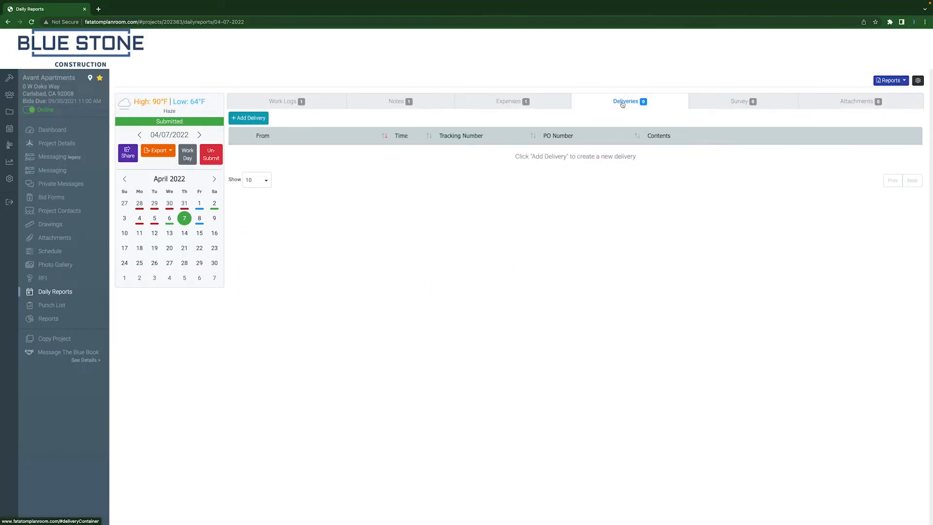
pyautogui.click(253, 118)
pyautogui.click(346, 89)
pyautogui.click(346, 119)
pyautogui.click(347, 119)
pyautogui.click(347, 118)
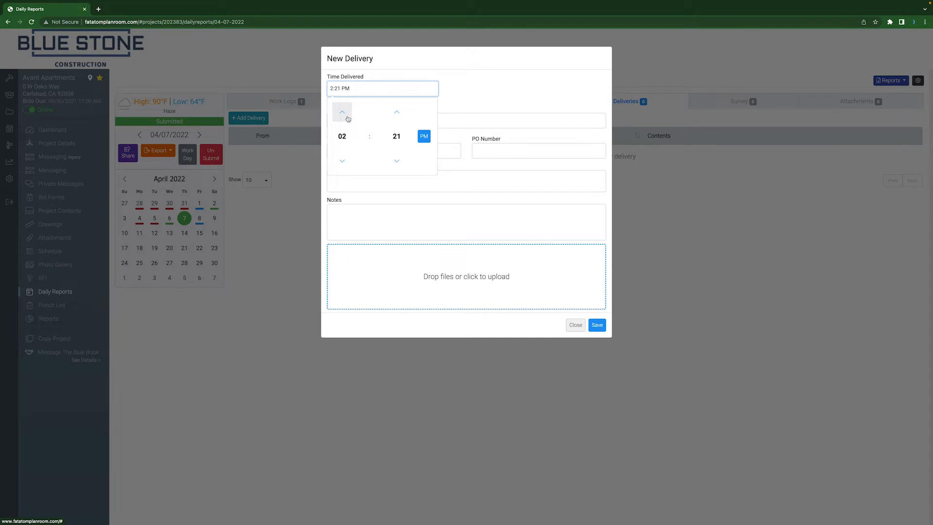
pyautogui.click(399, 114)
pyautogui.click(397, 137)
pyautogui.click(396, 152)
pyautogui.click(461, 110)
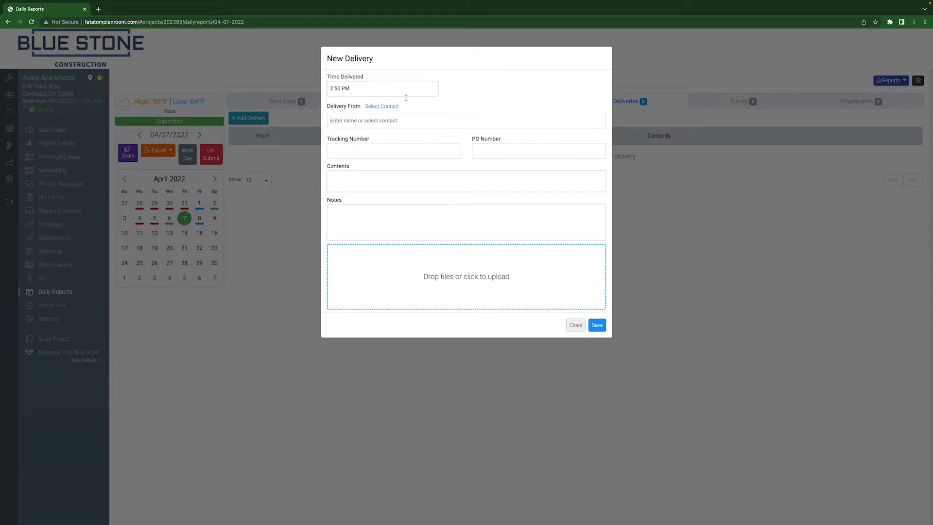
# Step: Select the vendor contact "Example" from the project contacts as the delivery's sender
pyautogui.click(382, 107)
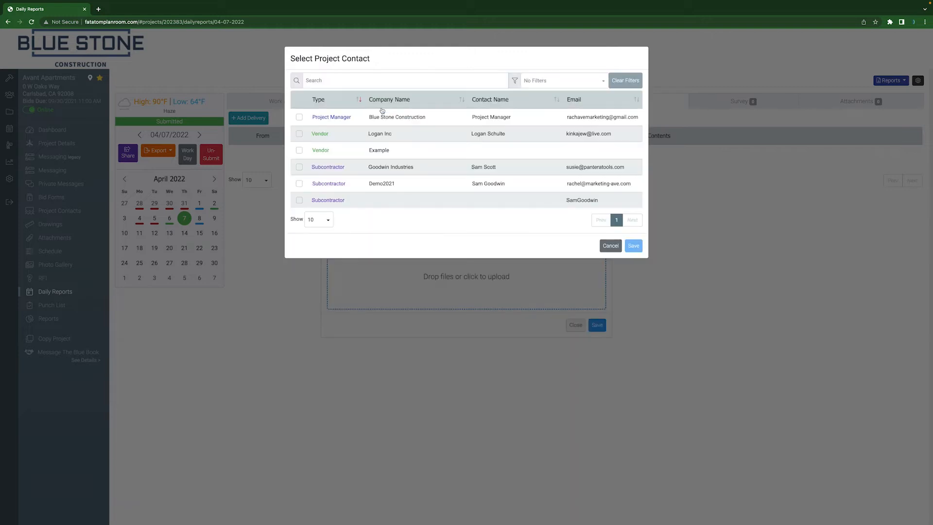
pyautogui.click(299, 149)
pyautogui.click(634, 246)
# Step: Fill in the delivery's tracking number and PO number
pyautogui.click(407, 153)
pyautogui.write('1234')
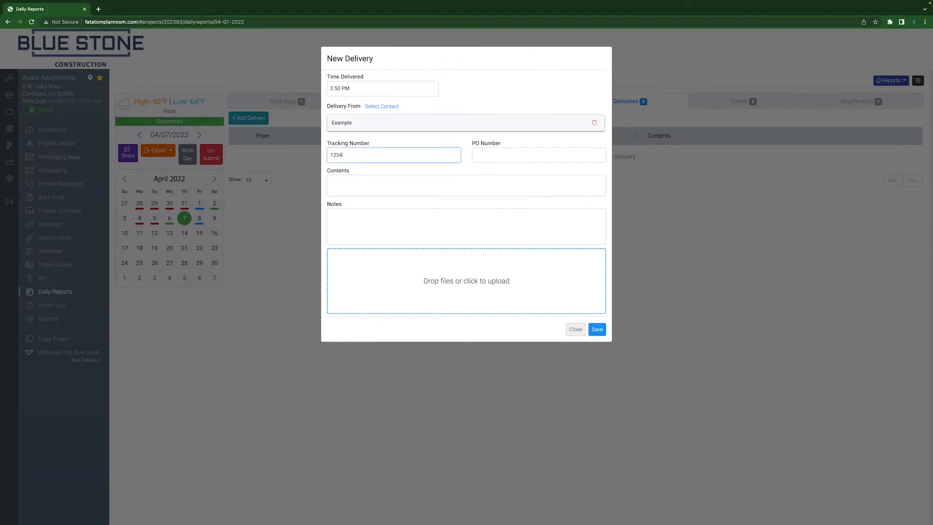
pyautogui.write('566891011')
pyautogui.click(492, 154)
pyautogui.write('5527')
# Step: Enter "Hardware for bathroom doors" as the delivery contents and "N/A" as its notes, and save the delivery
pyautogui.click(422, 187)
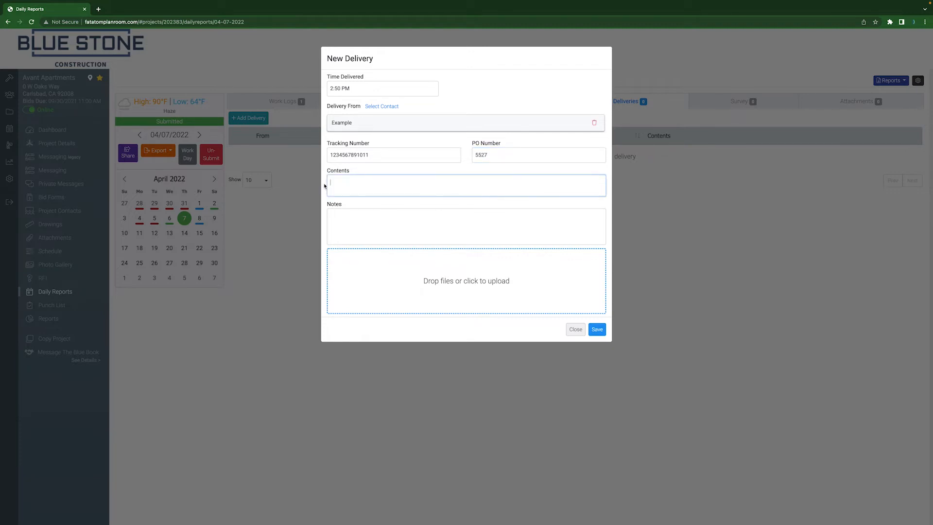
pyautogui.write('Hardware for bathroom doors')
pyautogui.click(356, 229)
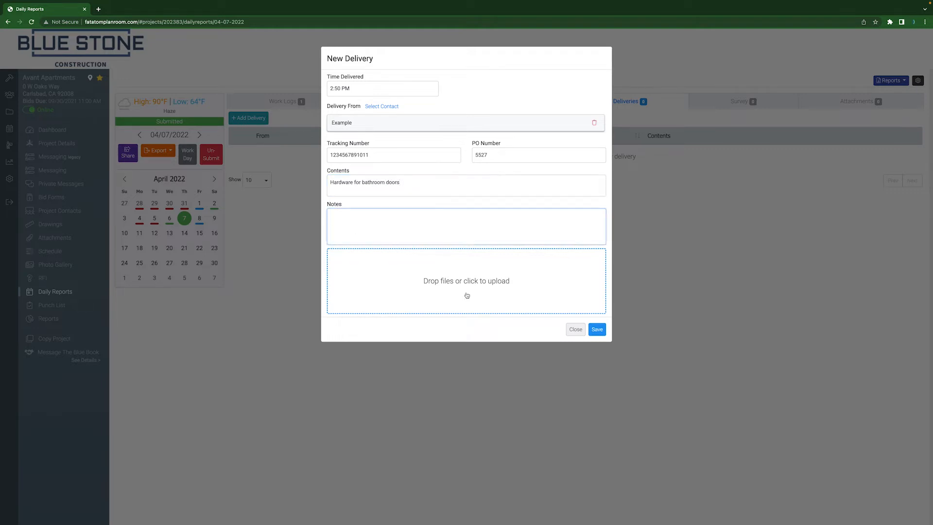
pyautogui.write('N/A')
pyautogui.click(597, 329)
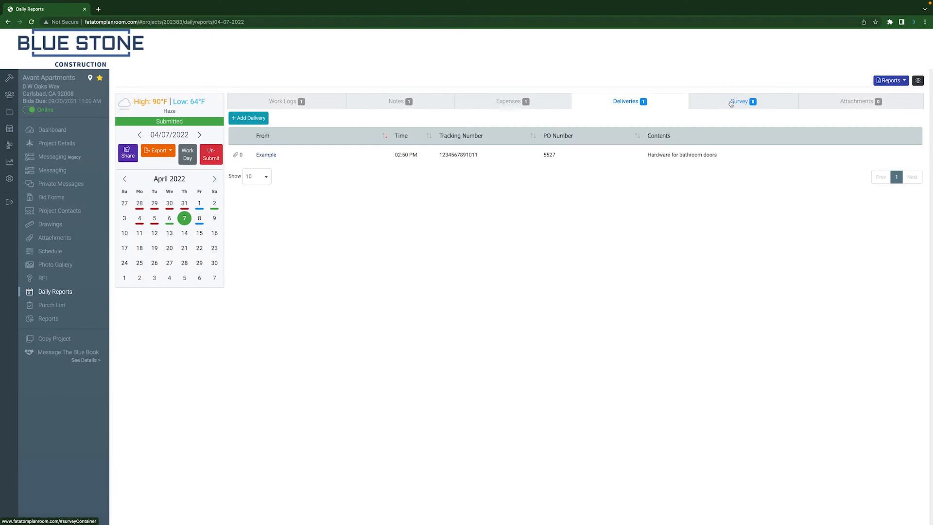
# Step: Answer No to the survey questions about accidents on site and schedule delays today
pyautogui.click(731, 104)
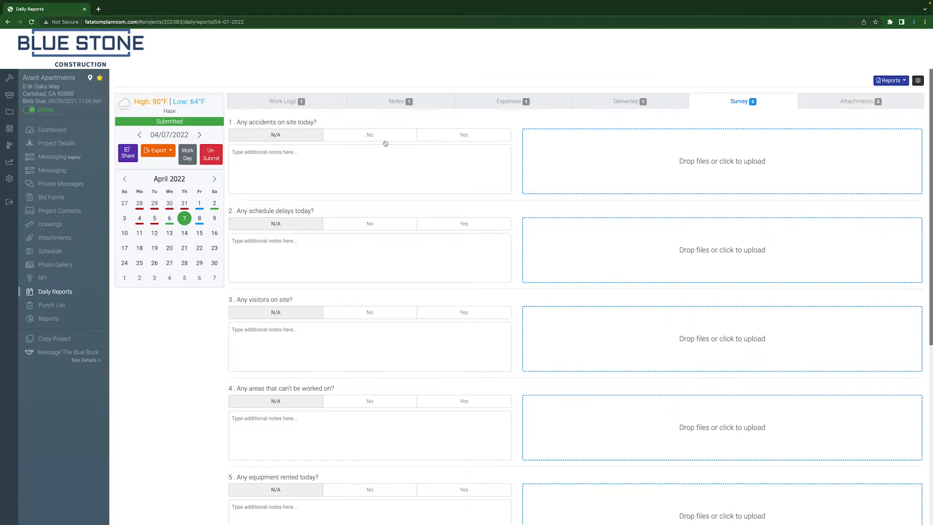
pyautogui.click(372, 136)
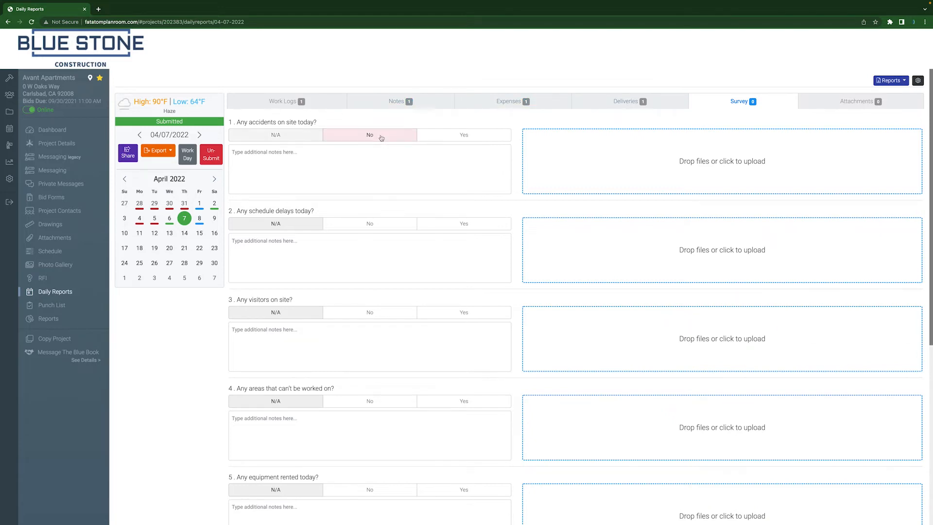
pyautogui.click(372, 228)
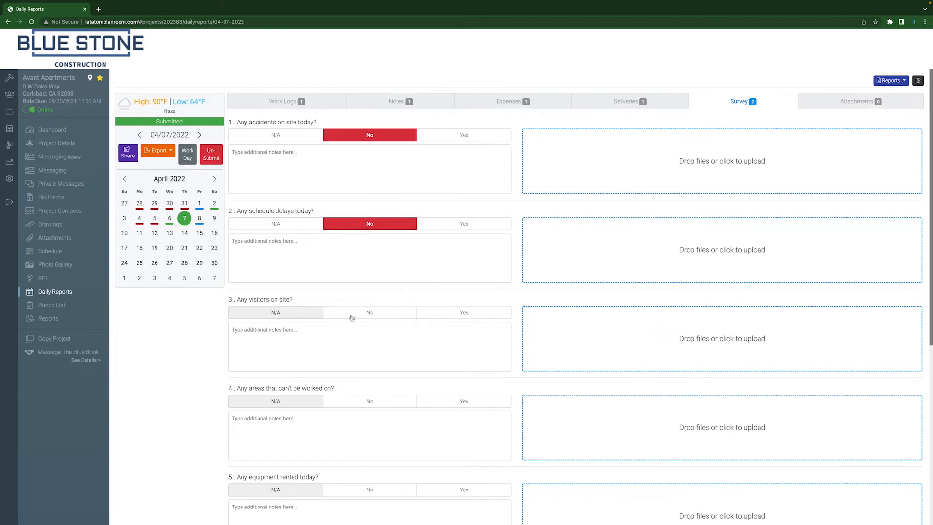
# Step: Answer Yes to the survey question about visitors on site and add the note "See Deliveries notes."
pyautogui.click(453, 315)
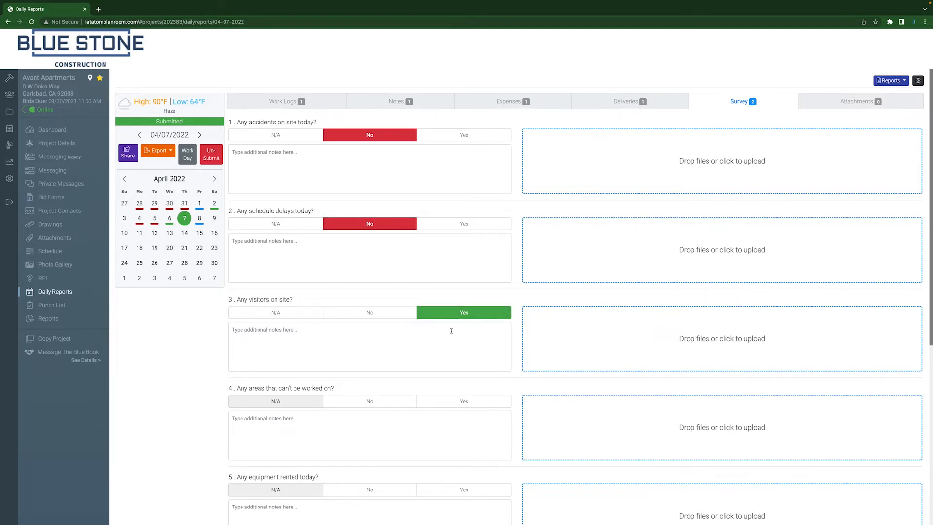
pyautogui.click(452, 331)
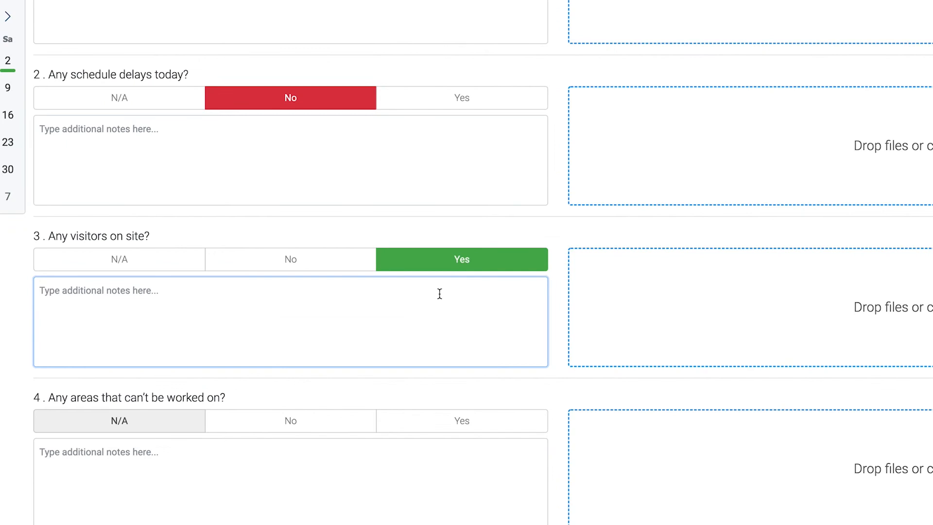
pyautogui.write('See D')
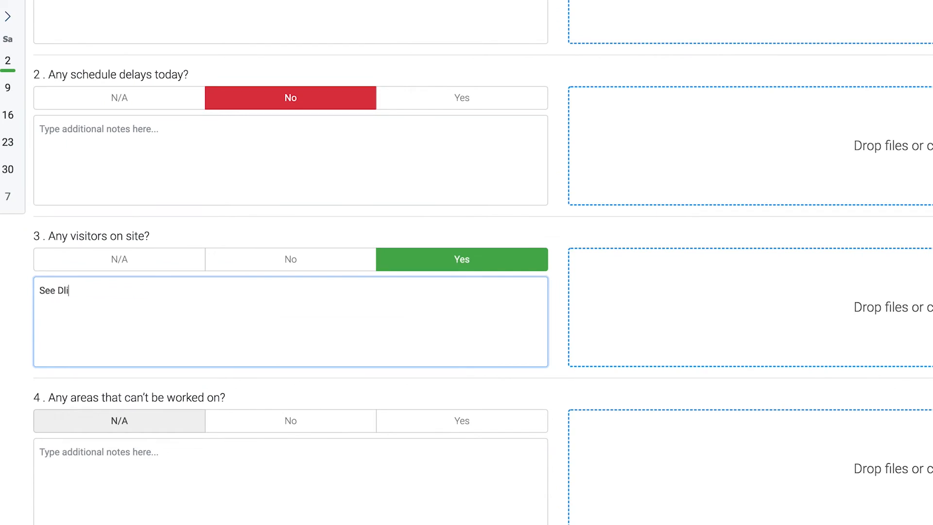
pyautogui.write('eliveries notes.')
# Step: Answer No to the questions on unworkable areas, rented equipment and inspections, and Yes to the question on deliveries
pyautogui.scroll(-1, 424, 339)
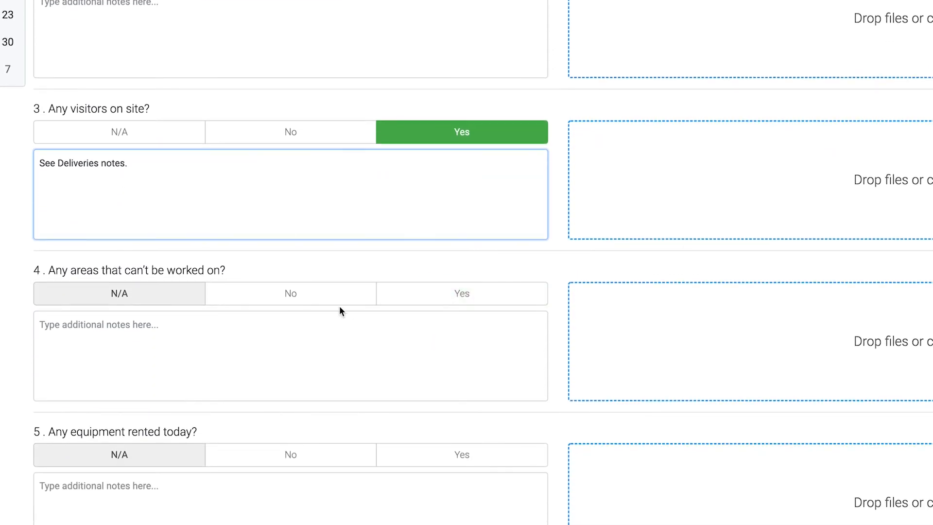
pyautogui.click(325, 297)
pyautogui.click(311, 463)
pyautogui.scroll(-4, 311, 465)
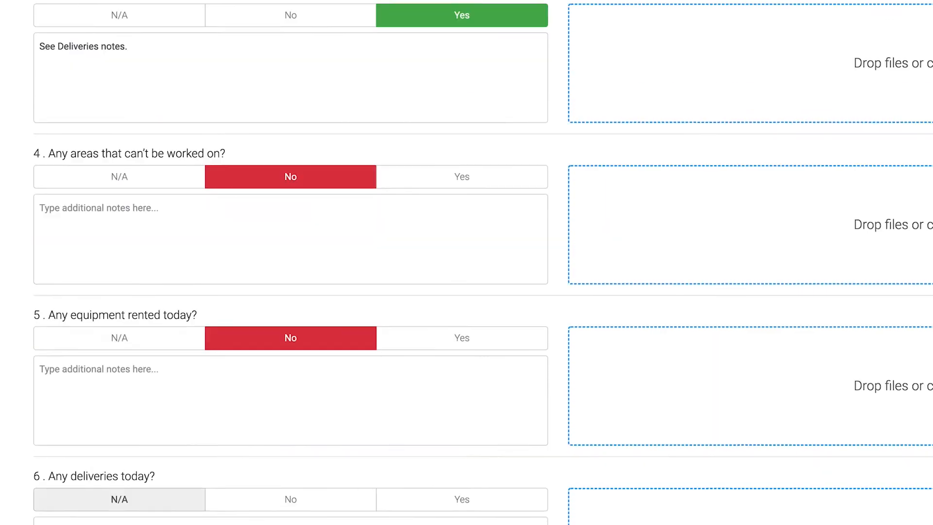
pyautogui.click(442, 447)
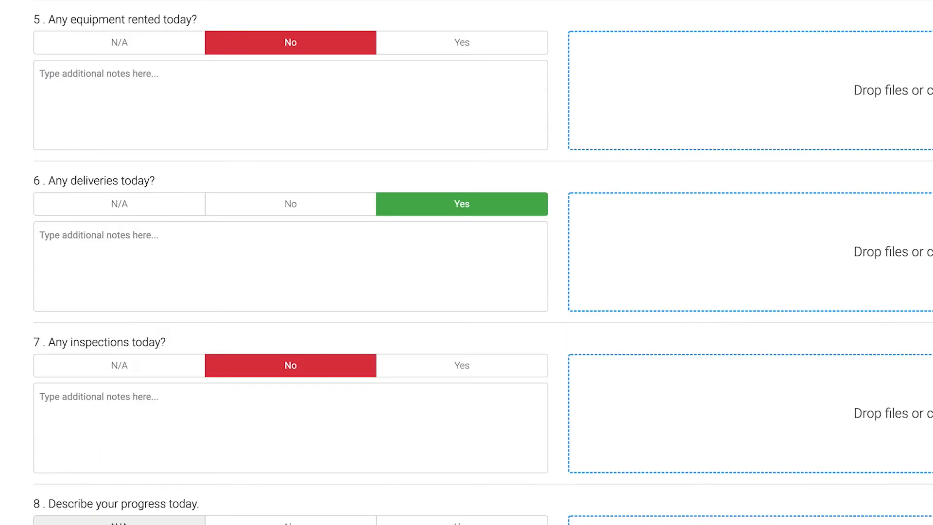
# Step: Describe today's progress as "We are ahead of schedule now that the hardware has been delivered earlier than anticipated."
pyautogui.write('has been delivered ealrier tha')
pyautogui.press('BackSpace')
pyautogui.press('BackSpace')
pyautogui.press('BackSpace')
pyautogui.press('BackSpace')
pyautogui.press('BackSpace')
pyautogui.press('BackSpace')
pyautogui.press('BackSpace')
pyautogui.press('BackSpace')
pyautogui.press('BackSpace')
pyautogui.press('BackSpace')
pyautogui.press('BackSpace')
pyautogui.write('earlier than anticipated.')
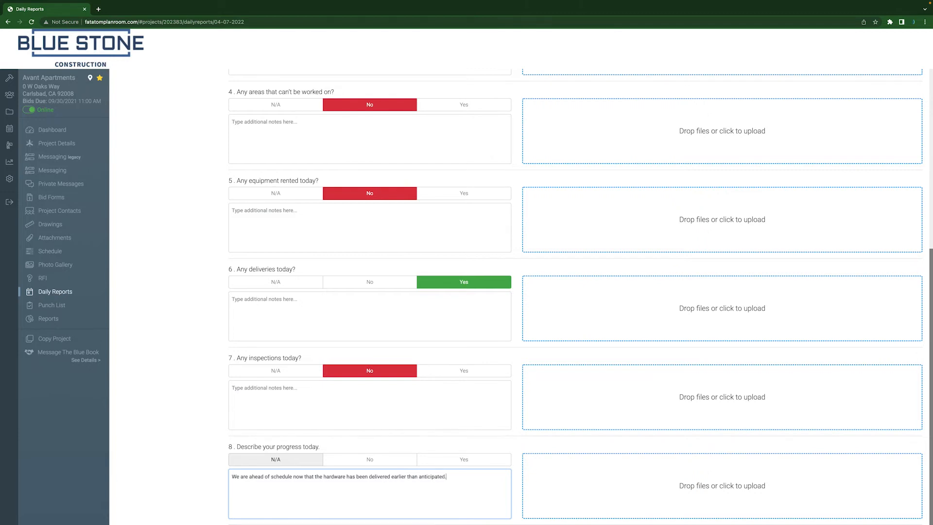
# Step: Add a new survey template named "Example New Daily Report Template" from the daily report settings
pyautogui.scroll(10, 608, 296)
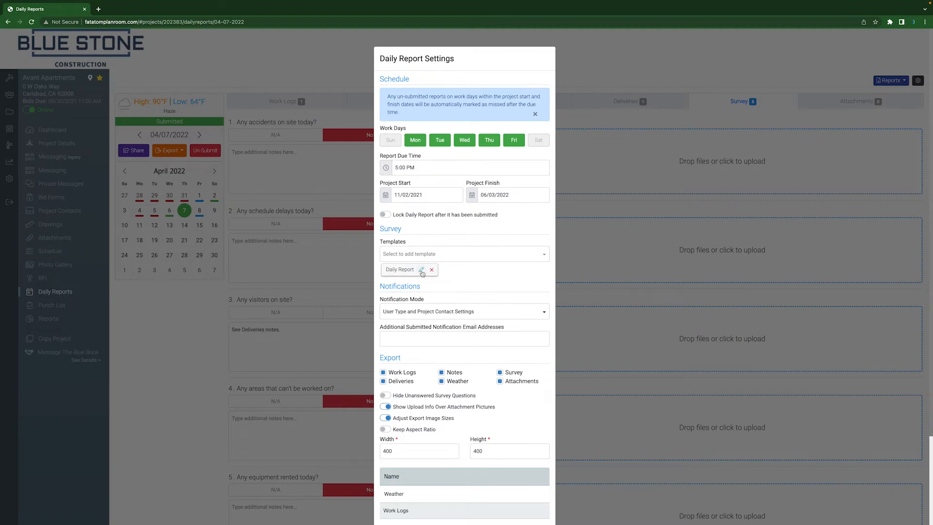
pyautogui.click(416, 257)
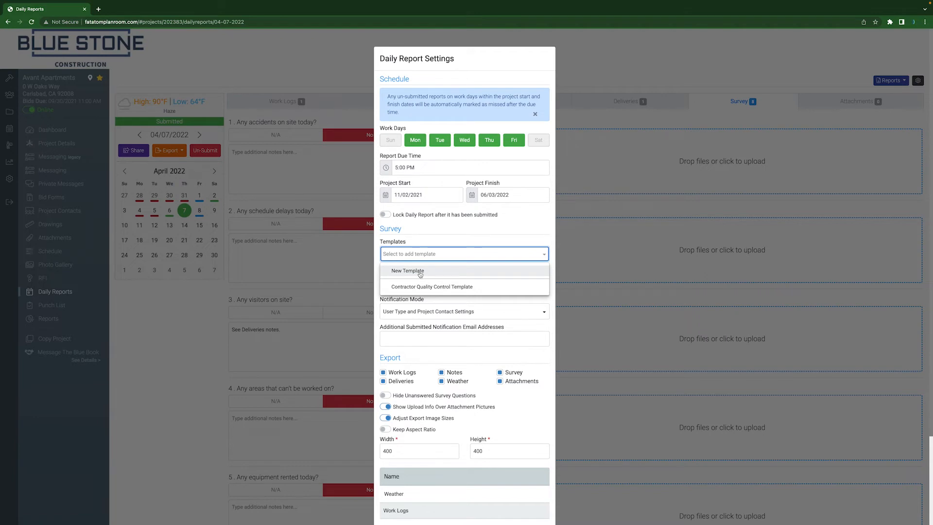
pyautogui.click(420, 275)
pyautogui.write('Example New')
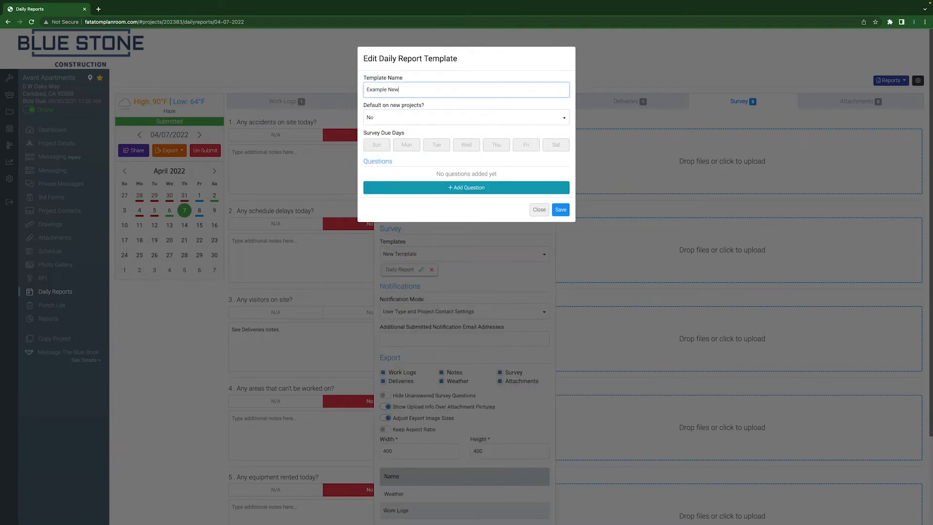
pyautogui.write(' Daily Report Template')
# Step: Make the template the default on new projects and set its survey due days to Monday, Wednesday and Friday
pyautogui.click(392, 117)
pyautogui.click(387, 135)
pyautogui.click(407, 145)
pyautogui.click(466, 145)
pyautogui.click(525, 145)
# Step: Add the required question "Example Question 1" to the template, with its Yes/No choices turned off
pyautogui.click(439, 191)
pyautogui.click(475, 193)
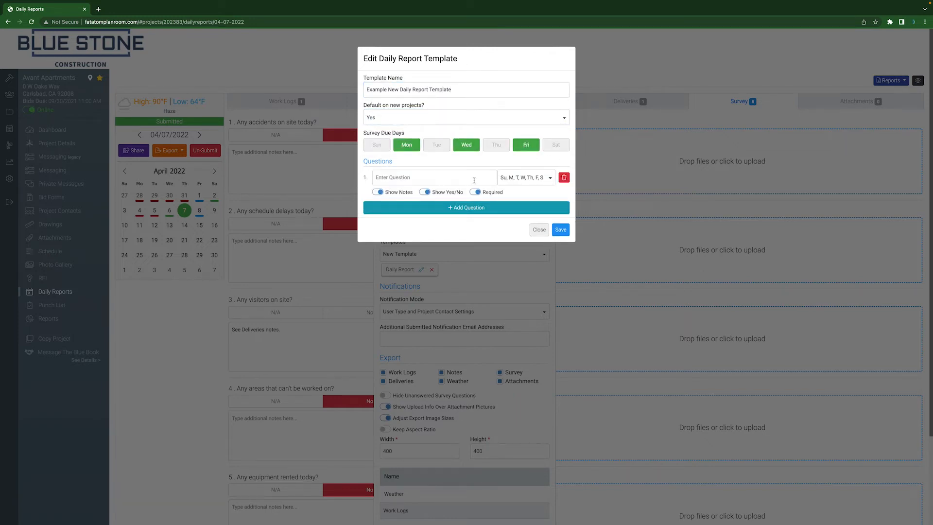
pyautogui.click(425, 192)
pyautogui.click(428, 178)
pyautogui.write('Example Question 1')
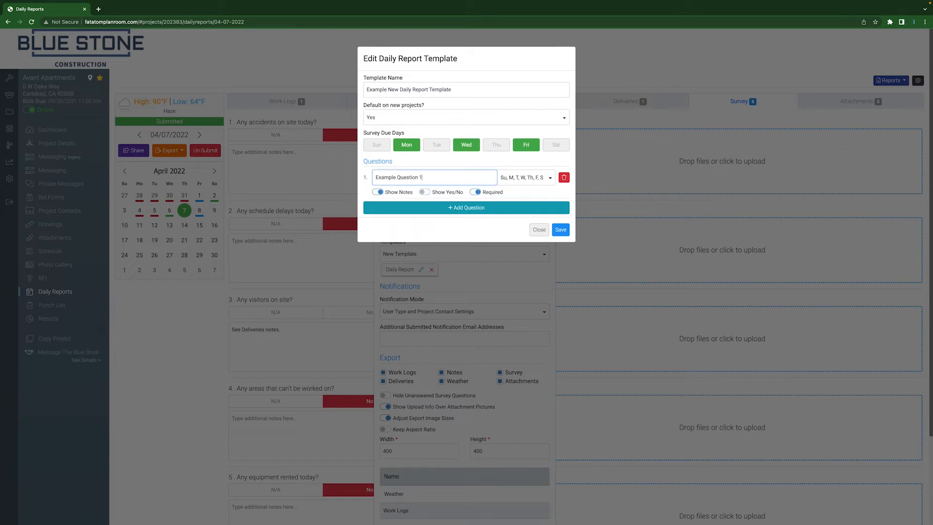
# Step: Limit the question to Sunday and Saturday, and save the template and the daily report settings
pyautogui.click(536, 183)
pyautogui.click(537, 204)
pyautogui.click(537, 215)
pyautogui.click(537, 226)
pyautogui.click(537, 237)
pyautogui.click(537, 248)
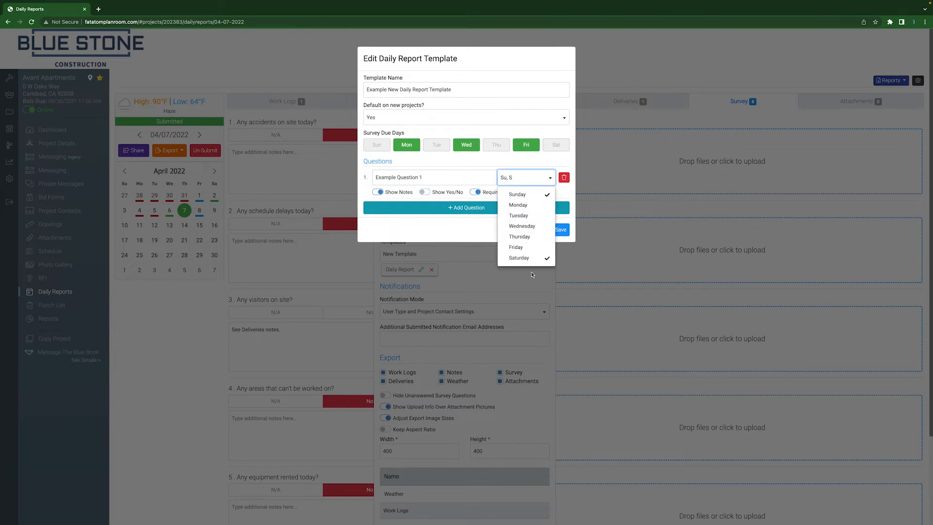
pyautogui.click(561, 232)
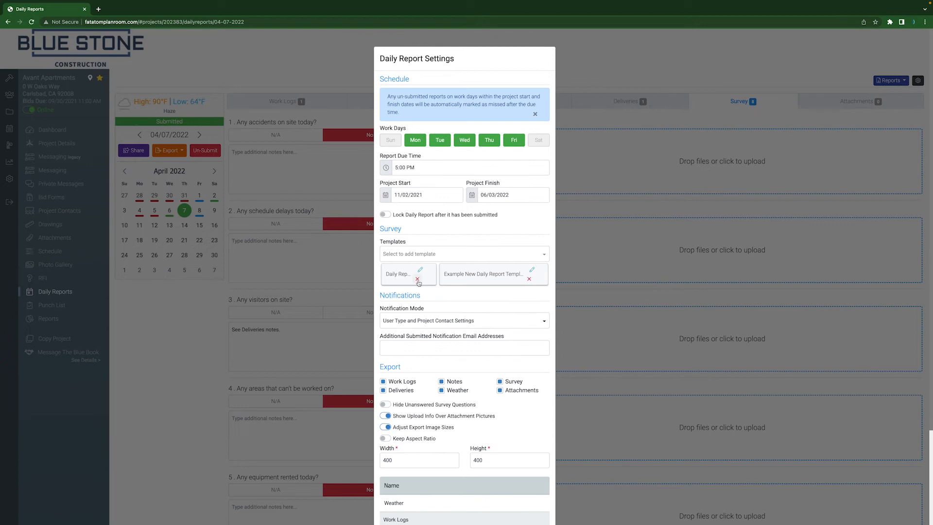
pyautogui.scroll(-3, 462, 379)
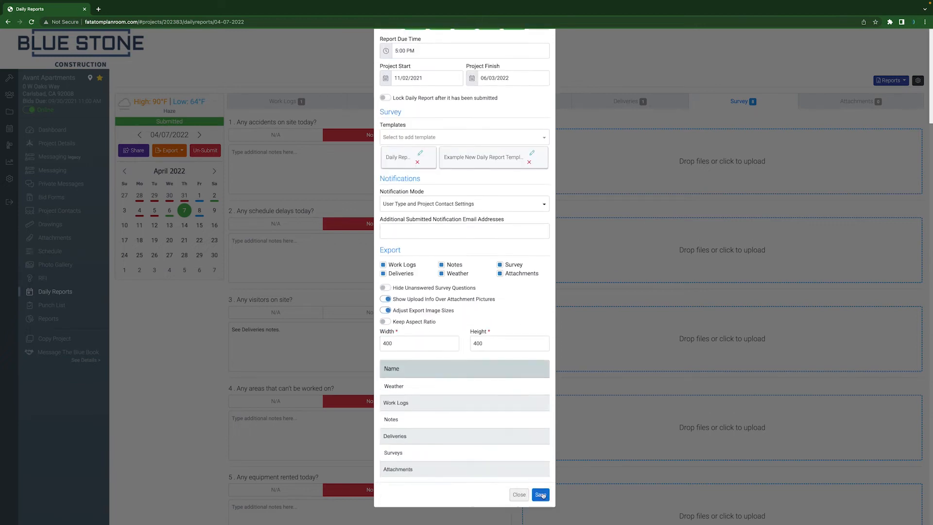
pyautogui.click(540, 495)
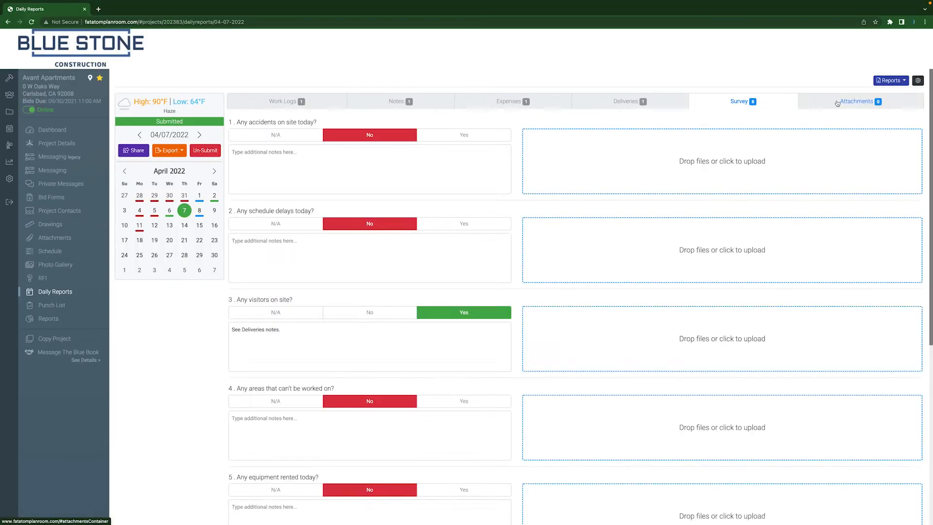
# Step: Upload a photo of tools from the Downloads folder as an attachment to the daily report
pyautogui.click(858, 101)
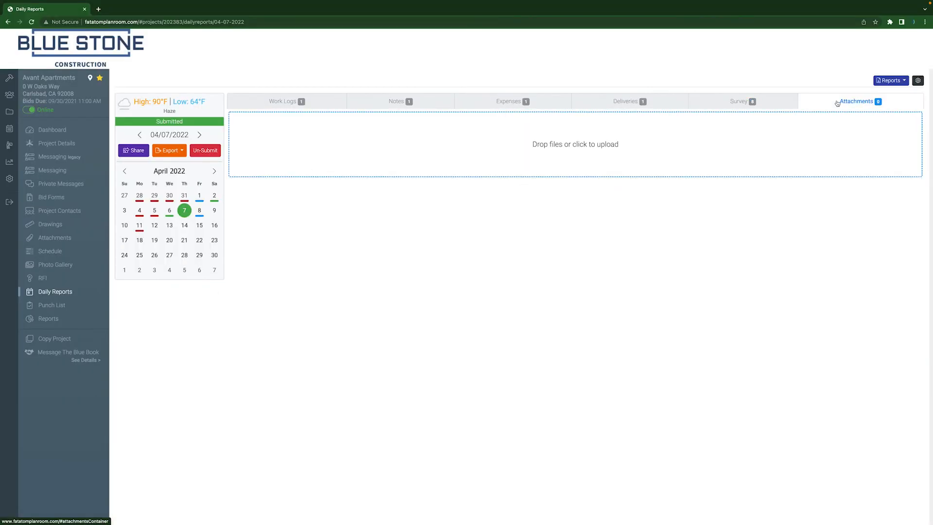
pyautogui.click(555, 147)
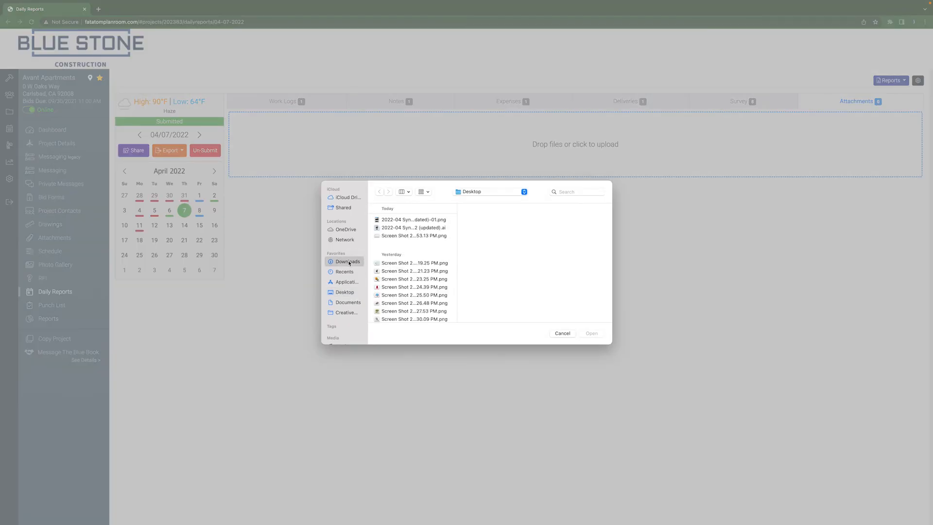
pyautogui.click(421, 268)
pyautogui.click(591, 333)
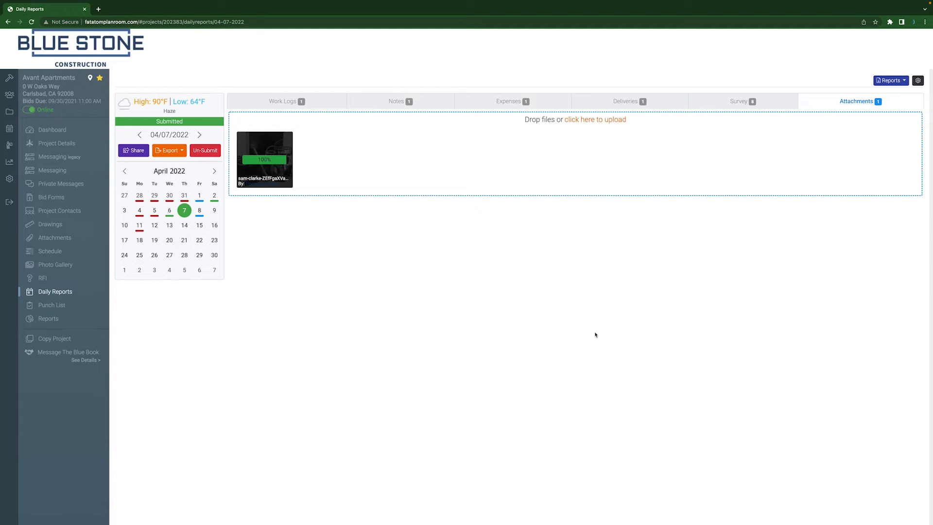
# Step: Un-submit the April 7, 2022 report and submit it again with a handwritten signature
pyautogui.click(205, 150)
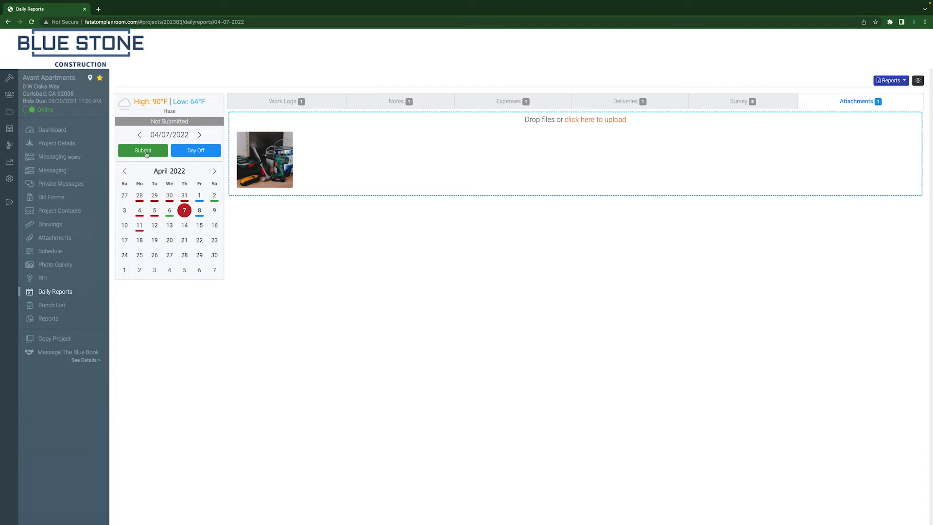
pyautogui.click(146, 155)
pyautogui.moveTo(385, 99); pyautogui.dragTo(474, 86)
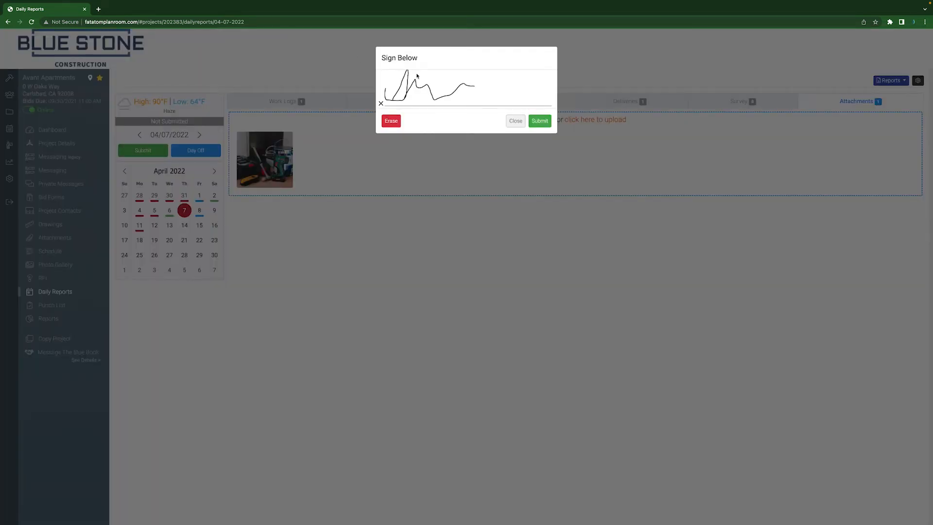
pyautogui.click(548, 120)
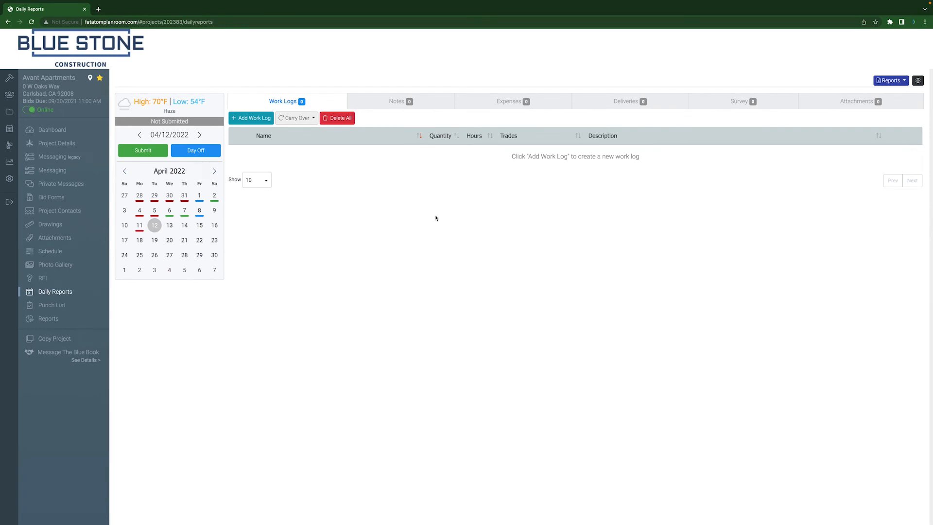
# Step: Copy the shareable link of the April 7, 2022 daily report
pyautogui.click(180, 213)
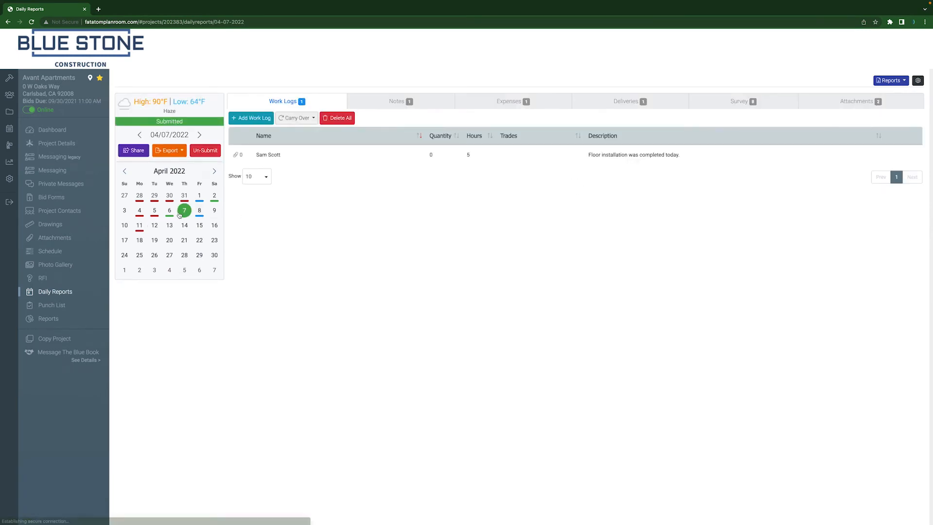
pyautogui.click(138, 152)
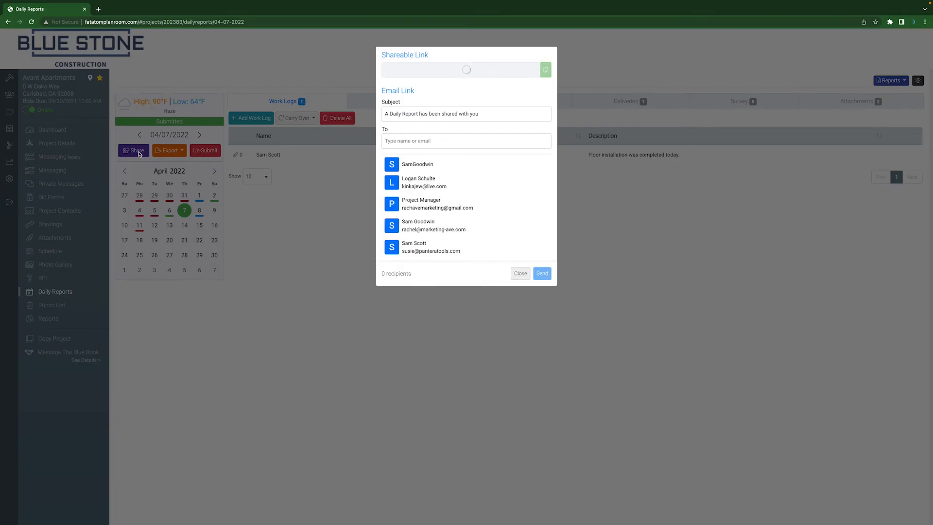
pyautogui.click(546, 70)
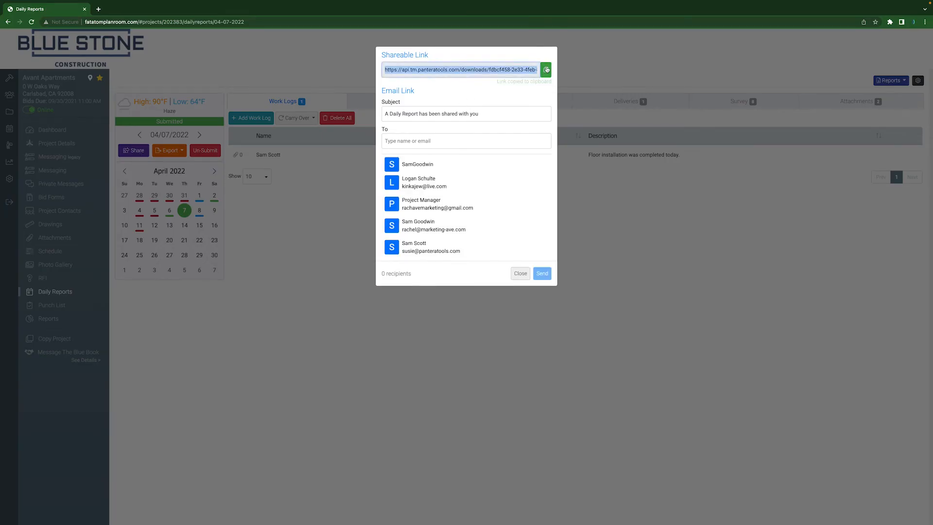
# Step: Email the report link to one of the listed project contacts, keeping the default subject
pyautogui.click(443, 142)
pyautogui.click(464, 229)
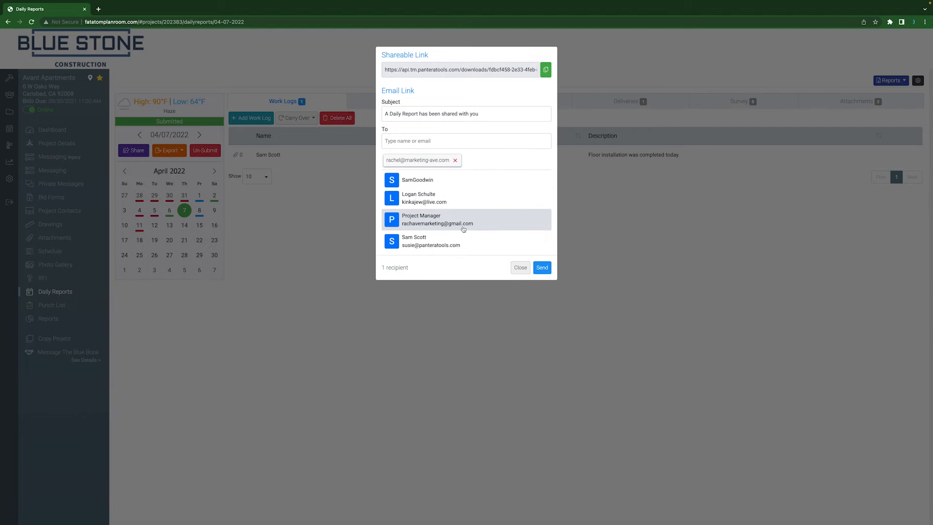
pyautogui.click(543, 269)
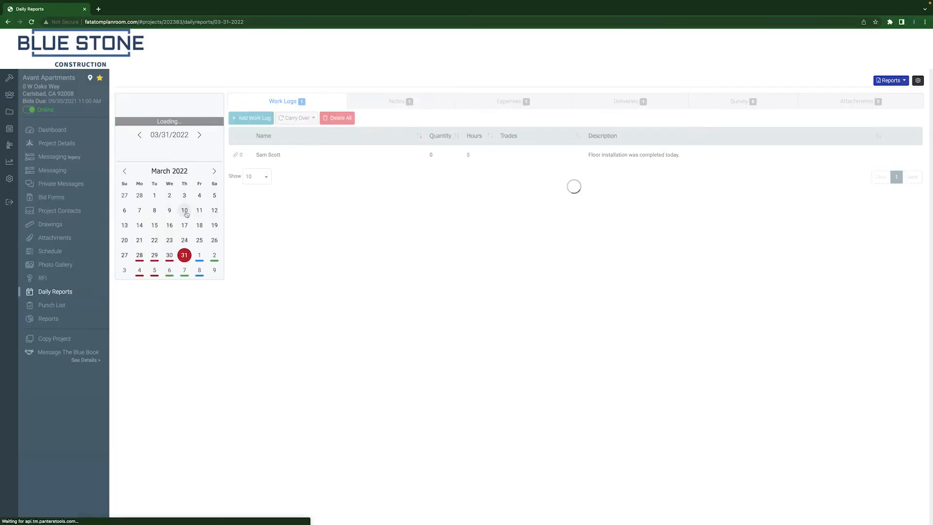
# Step: Reopen the April 7, 2022 report and open the export settings for exporting all of its contents
pyautogui.click(215, 171)
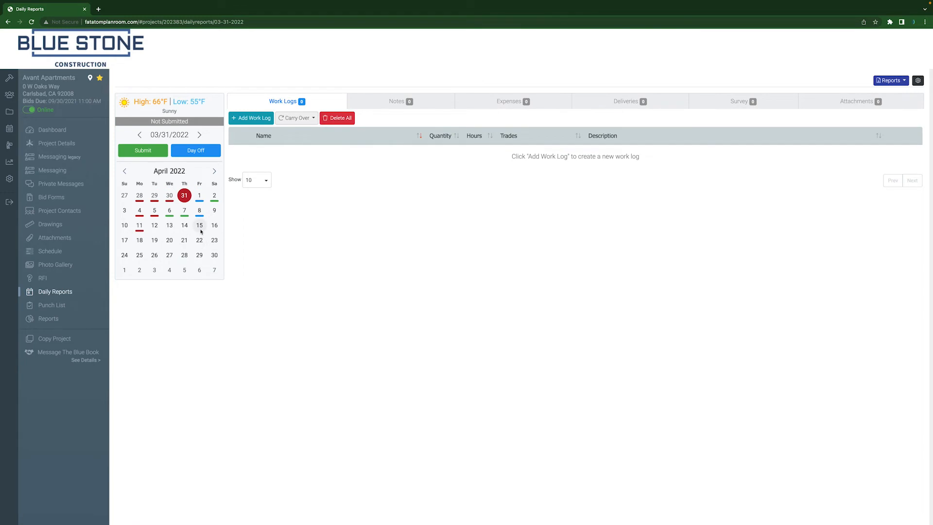
pyautogui.click(185, 211)
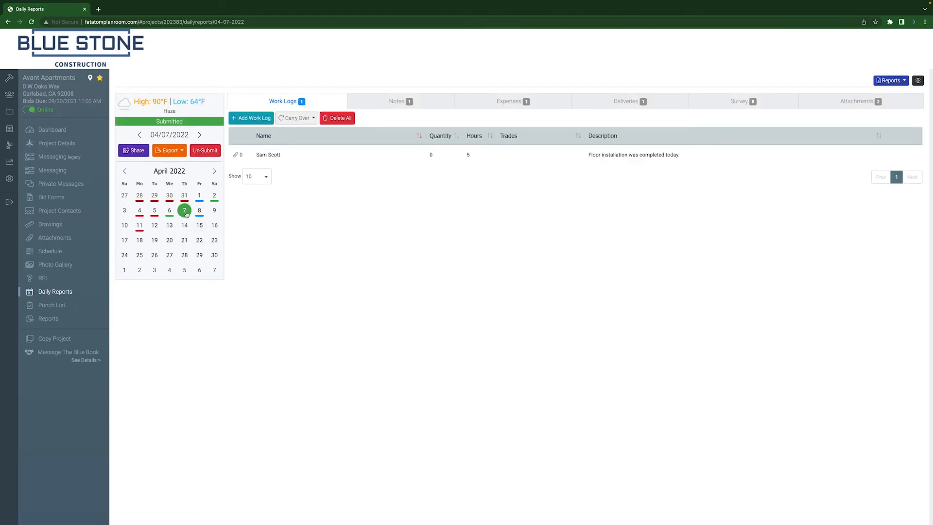
pyautogui.click(179, 153)
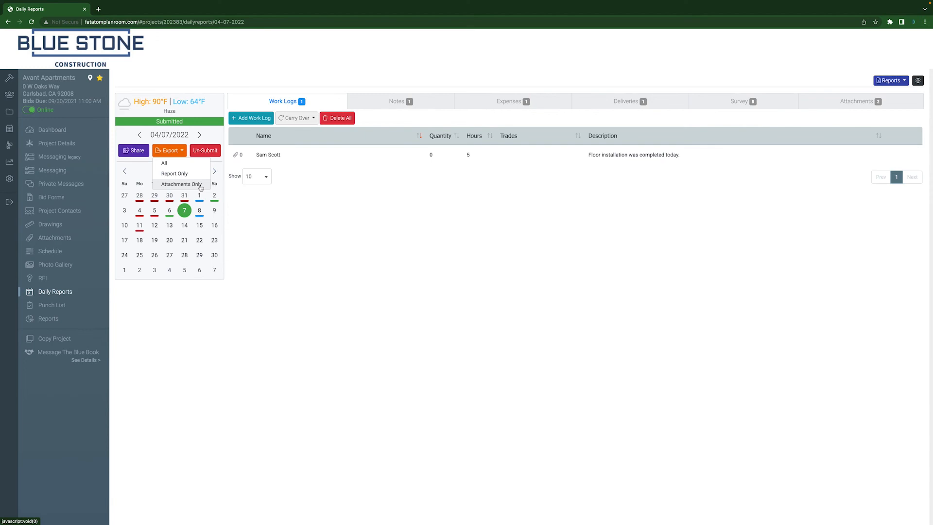
pyautogui.click(195, 167)
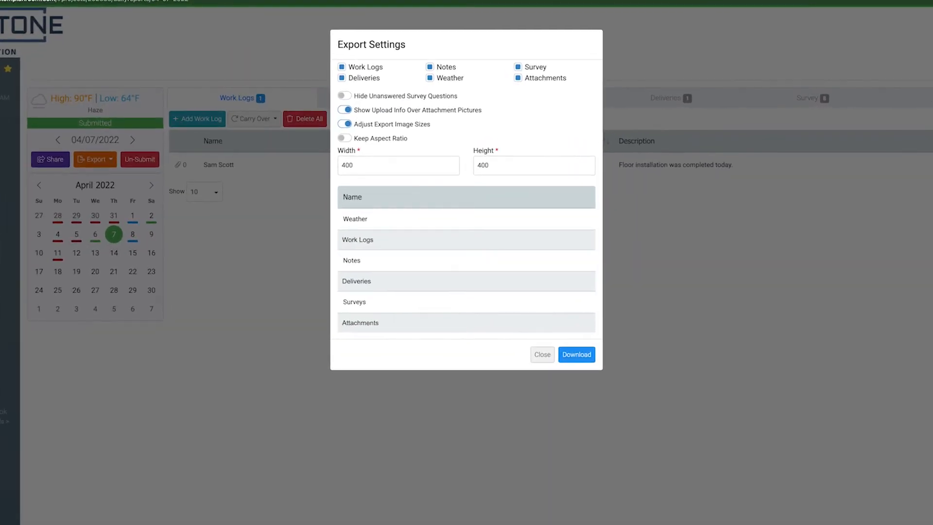
# Step: Exclude Weather and Deliveries from the export, hide unanswered survey questions and download the report
pyautogui.click(441, 79)
pyautogui.click(365, 79)
pyautogui.click(344, 97)
pyautogui.click(577, 354)
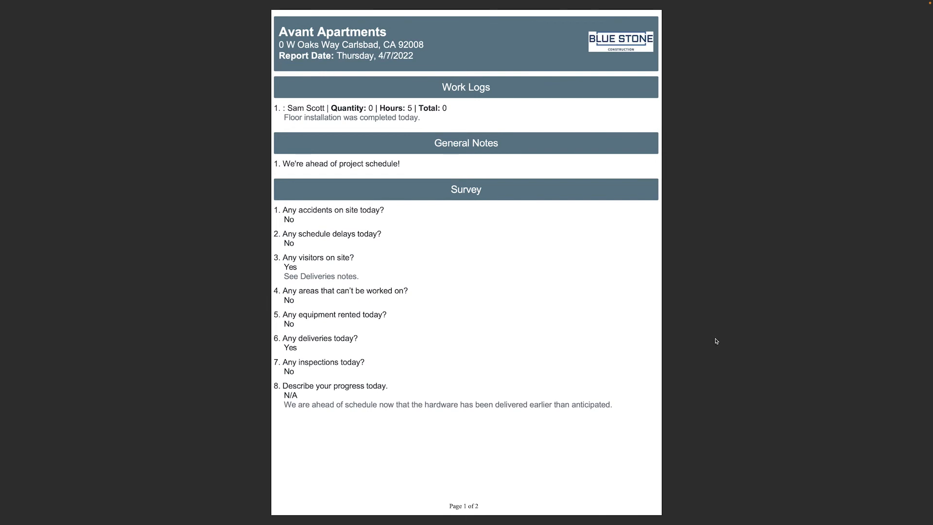
# Step: Open the daily report settings and remove Tuesday and Wednesday from the project's work days
pyautogui.scroll(-3, 716, 341)
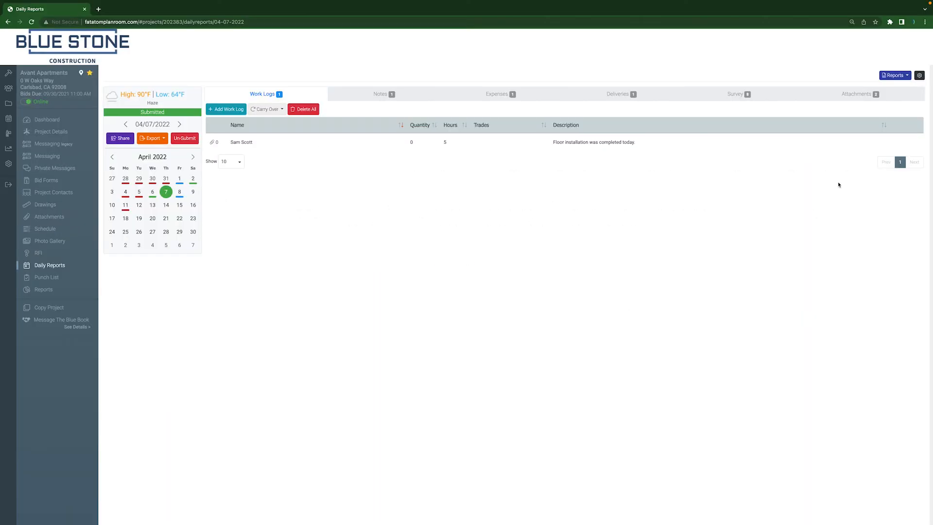
pyautogui.click(920, 75)
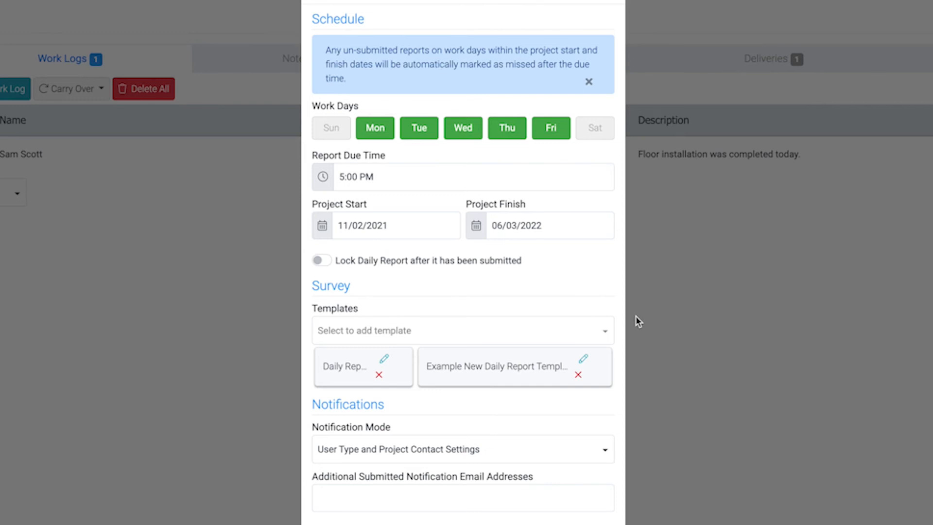
pyautogui.click(461, 130)
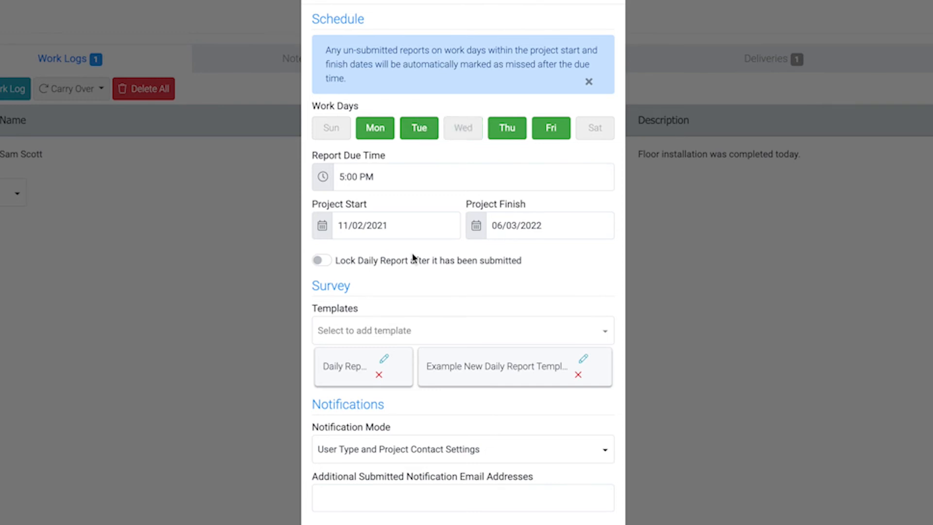
pyautogui.click(421, 131)
# Step: Set the report due time to 4:30 PM and save the daily report settings
pyautogui.click(357, 179)
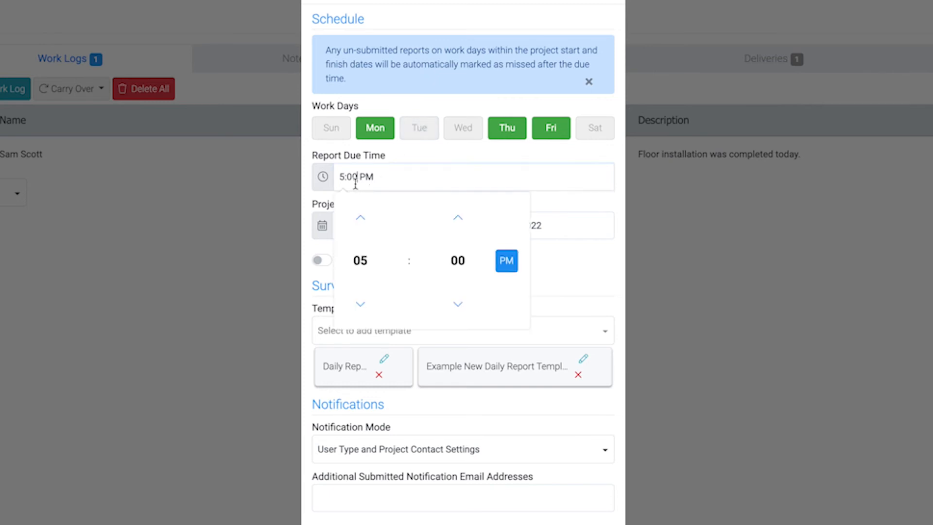
pyautogui.click(362, 305)
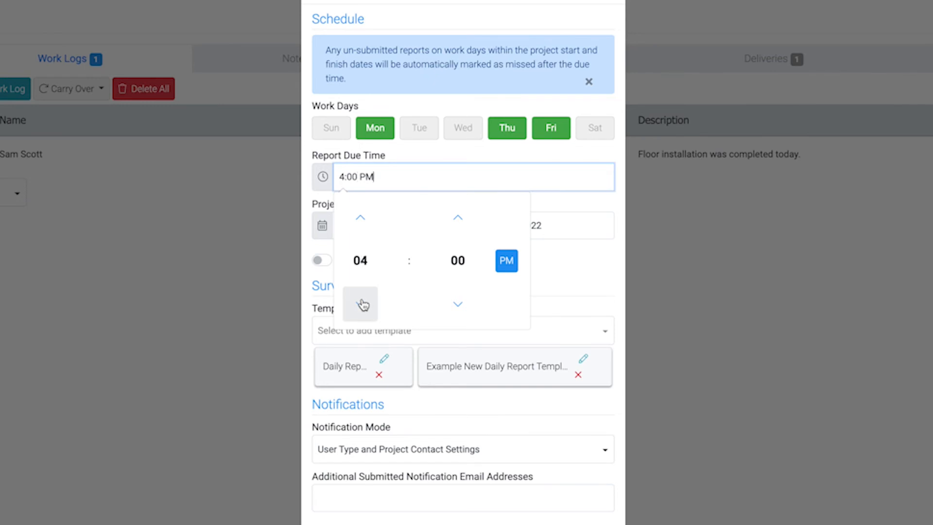
pyautogui.click(459, 266)
pyautogui.click(466, 258)
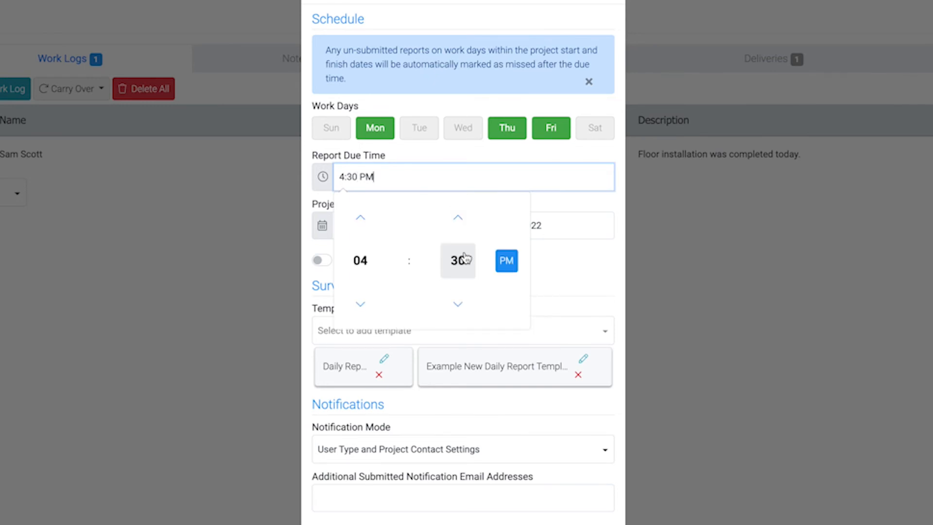
pyautogui.click(558, 263)
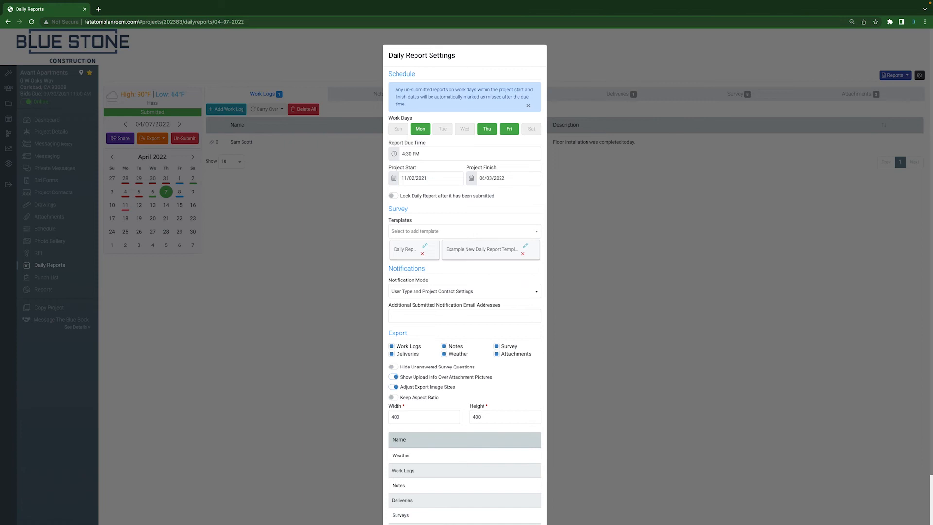
pyautogui.scroll(-2, 516, 284)
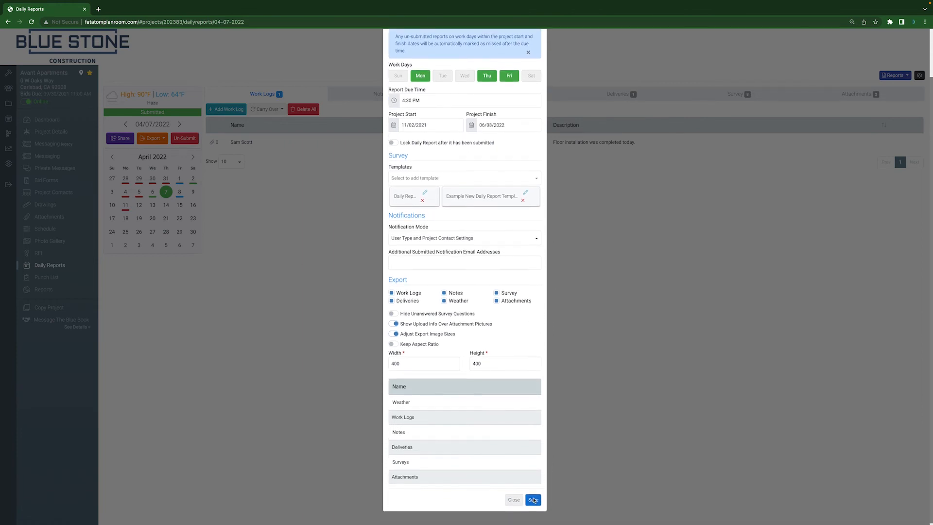
pyautogui.click(534, 498)
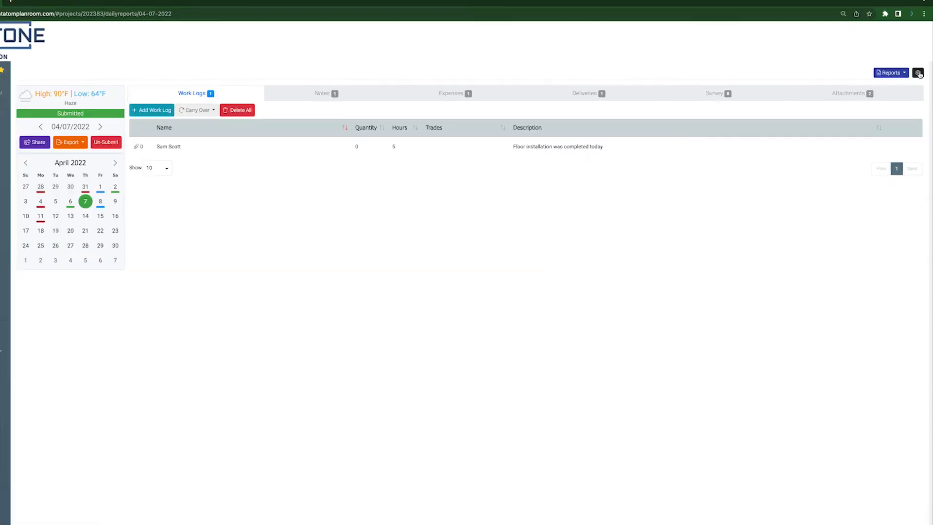
# Step: Rename the Daily Report survey template "Daily Report (New)" and remove Sunday and Saturday from its survey due days
pyautogui.click(920, 76)
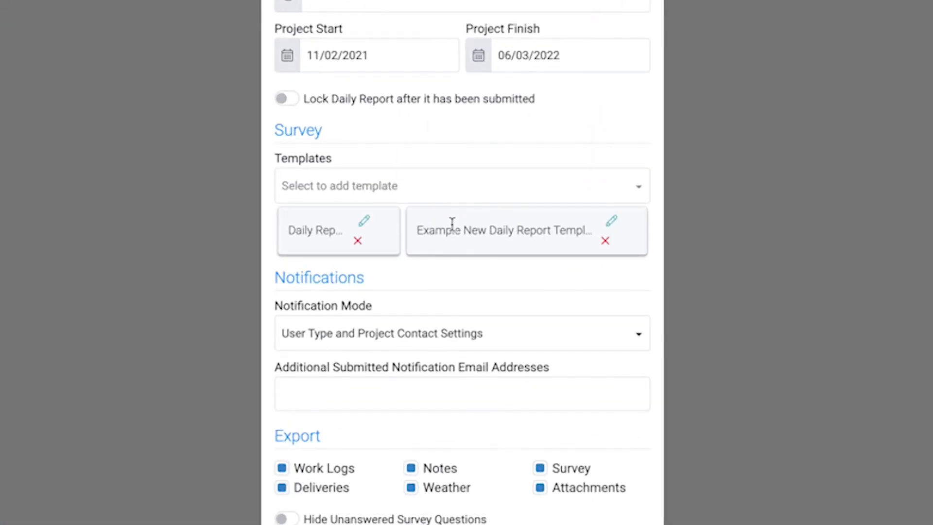
pyautogui.click(364, 221)
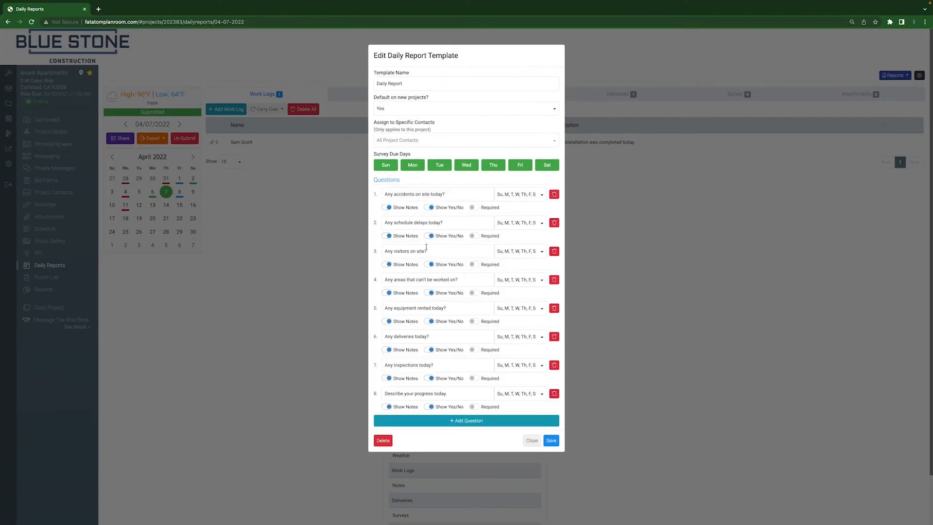
pyautogui.click(415, 84)
pyautogui.write('(New)')
pyautogui.click(404, 84)
pyautogui.write('(')
pyautogui.click(386, 165)
pyautogui.click(547, 164)
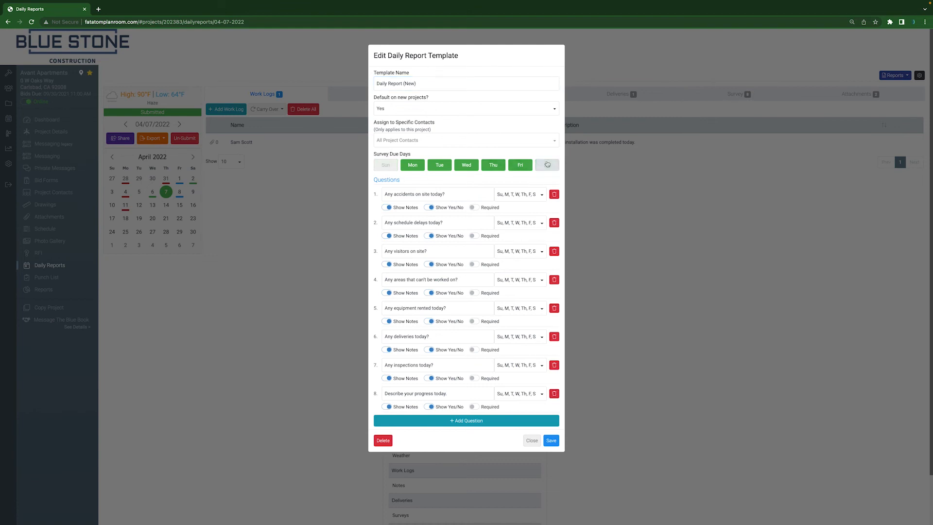
# Step: Make the accidents, inspections and unworkable areas questions required, and delete the question about rented equipment
pyautogui.click(474, 208)
pyautogui.click(474, 379)
pyautogui.click(472, 294)
pyautogui.click(554, 308)
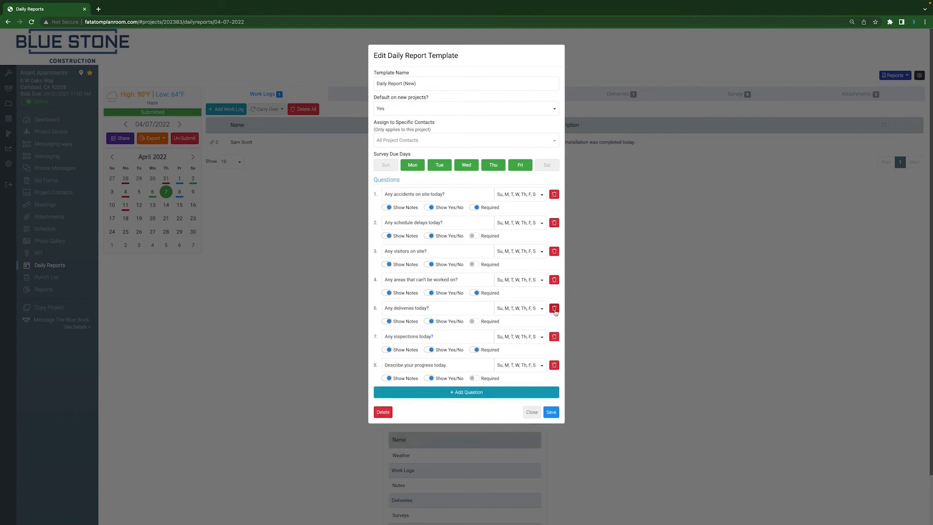
# Step: Add a survey question reading "Example New Question" to the template and make it required
pyautogui.click(481, 392)
pyautogui.click(462, 393)
pyautogui.write('Example New Question')
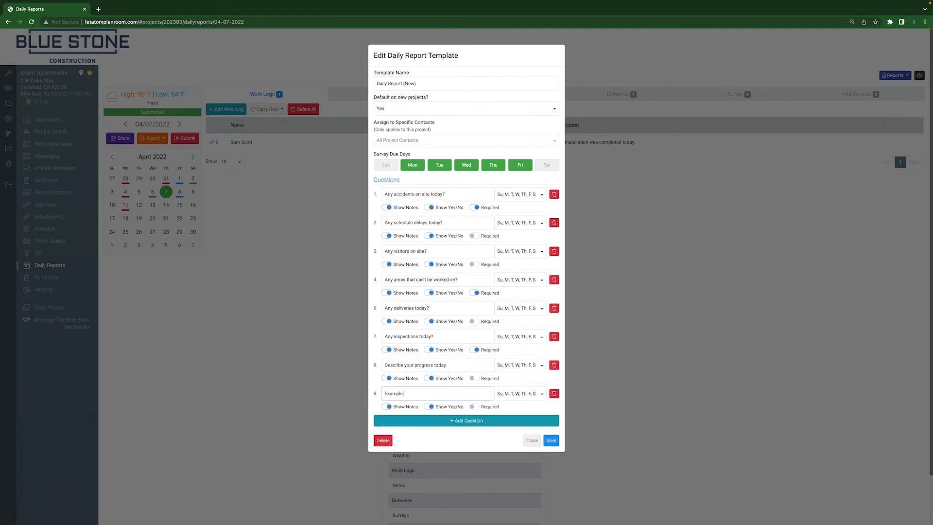
pyautogui.click(477, 407)
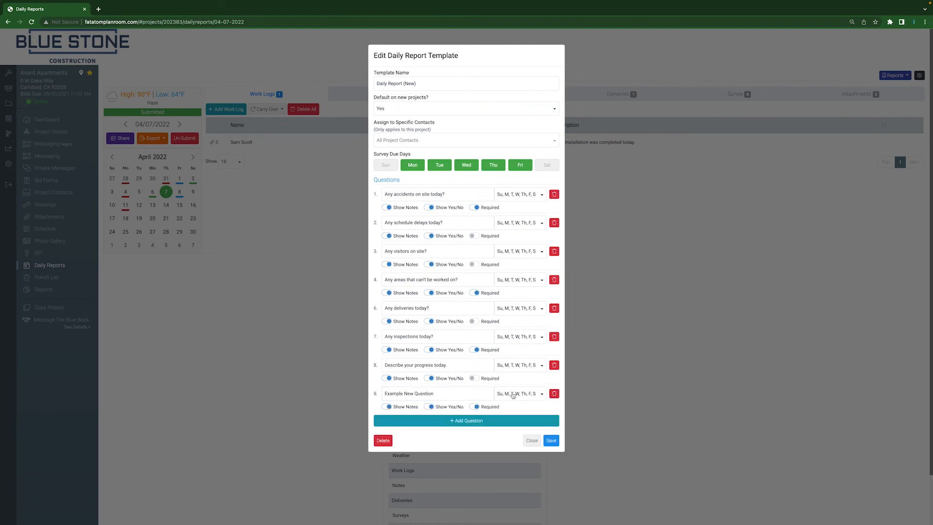
# Step: Change the due days of the "Example New Question" entry and save the survey template
pyautogui.click(518, 394)
pyautogui.click(512, 409)
pyautogui.click(530, 437)
pyautogui.click(514, 465)
pyautogui.click(562, 438)
pyautogui.click(551, 440)
pyautogui.scroll(-3, 465, 292)
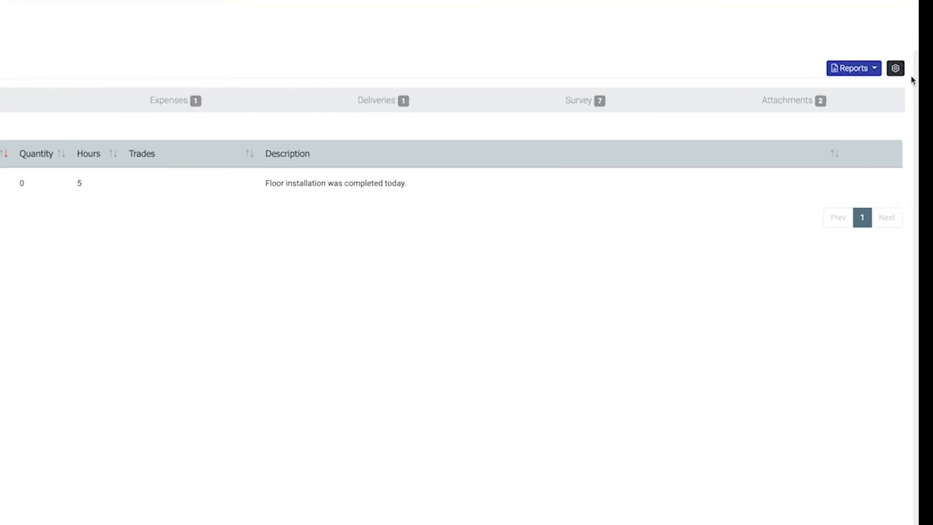
# Step: Set the daily report notification mode to Disable All Notifications and save the settings
pyautogui.click(898, 70)
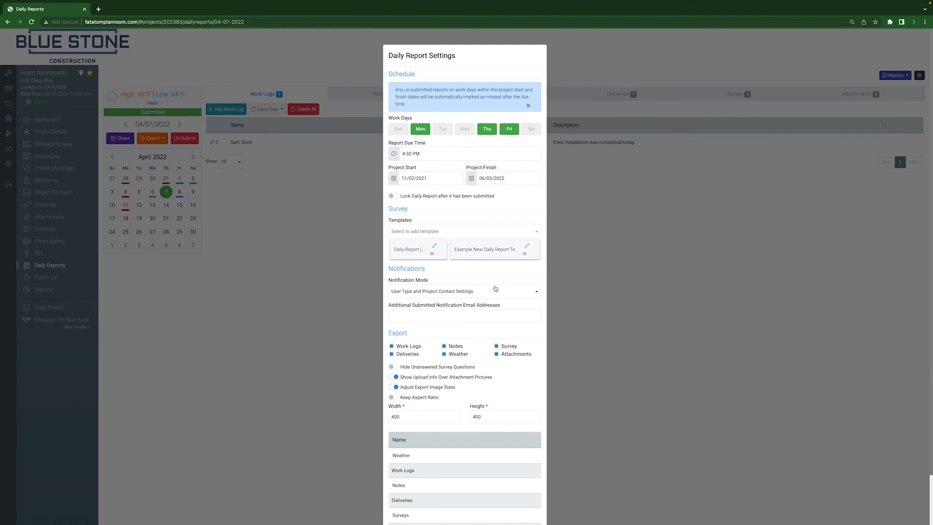
pyautogui.click(457, 294)
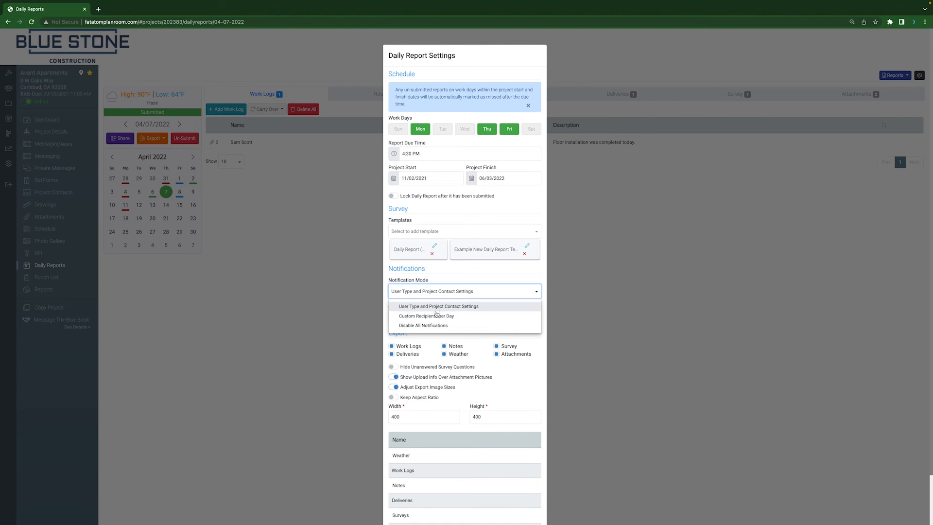
pyautogui.click(434, 326)
pyautogui.scroll(-2, 493, 311)
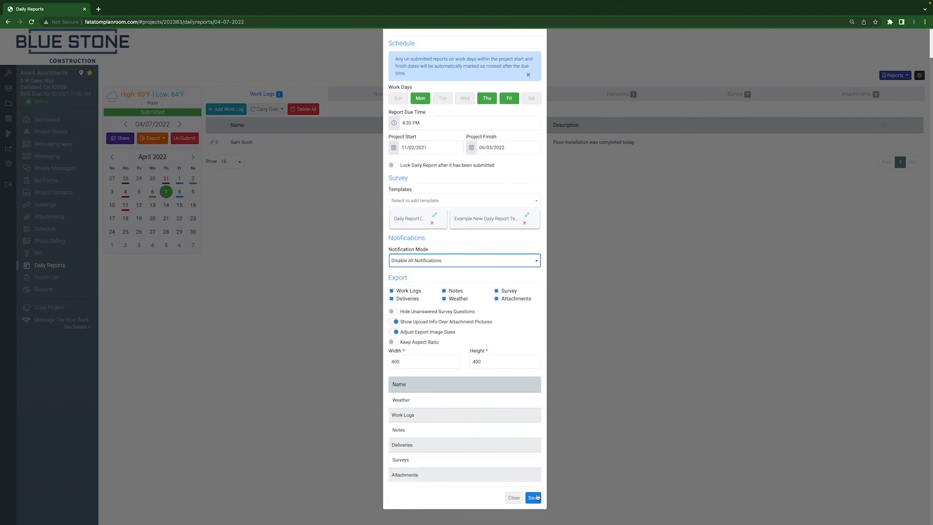
pyautogui.click(536, 498)
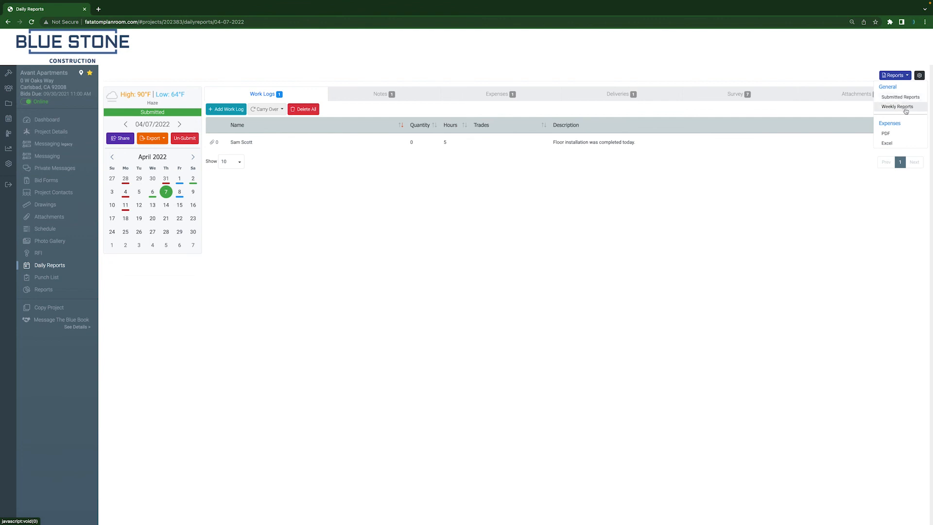
# Step: Download the Expenses report as a PDF for 04/05/2022 to 04/12/2022 and open the downloaded file
pyautogui.click(908, 137)
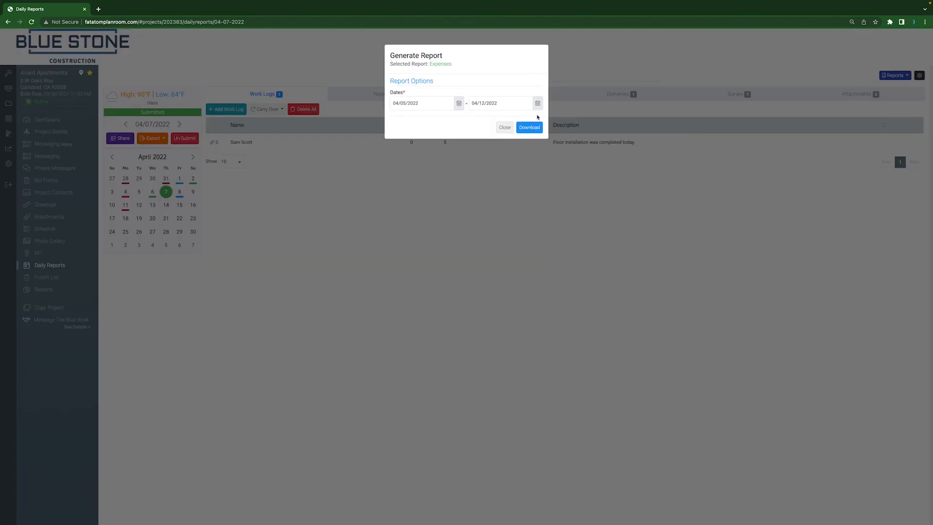
pyautogui.click(529, 127)
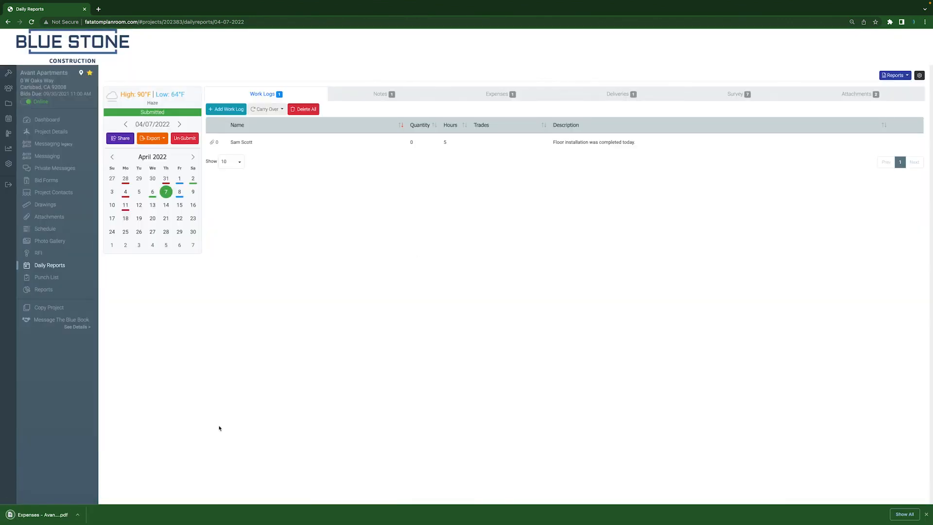
pyautogui.click(51, 514)
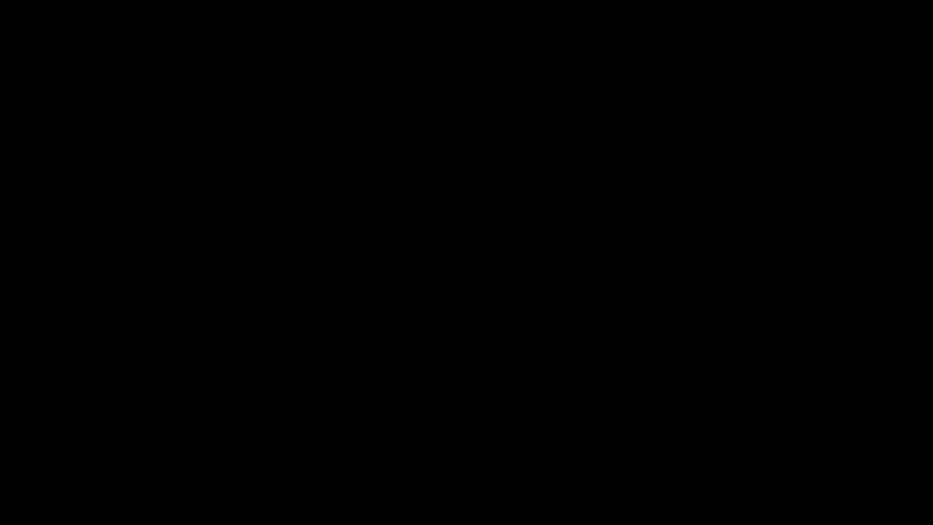